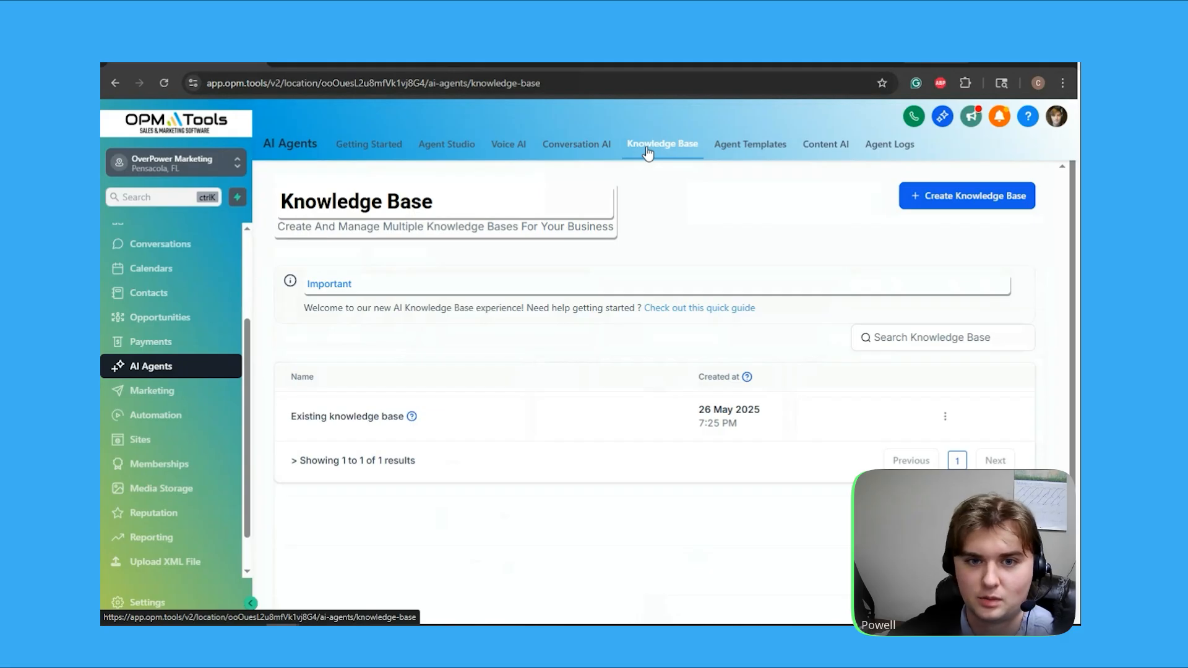
Look over the available Voice AI agent templates and return to the knowledge base list
{"action": "left_click", "coordinate": [734, 151]}
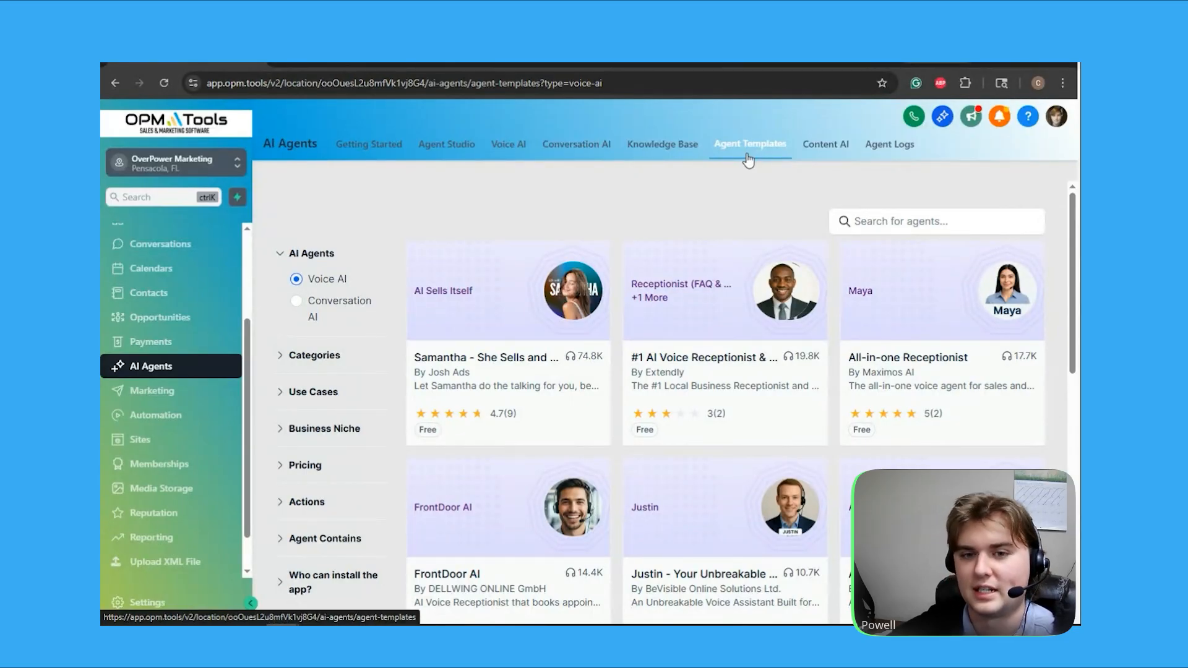
{"action": "left_click", "coordinate": [671, 148]}
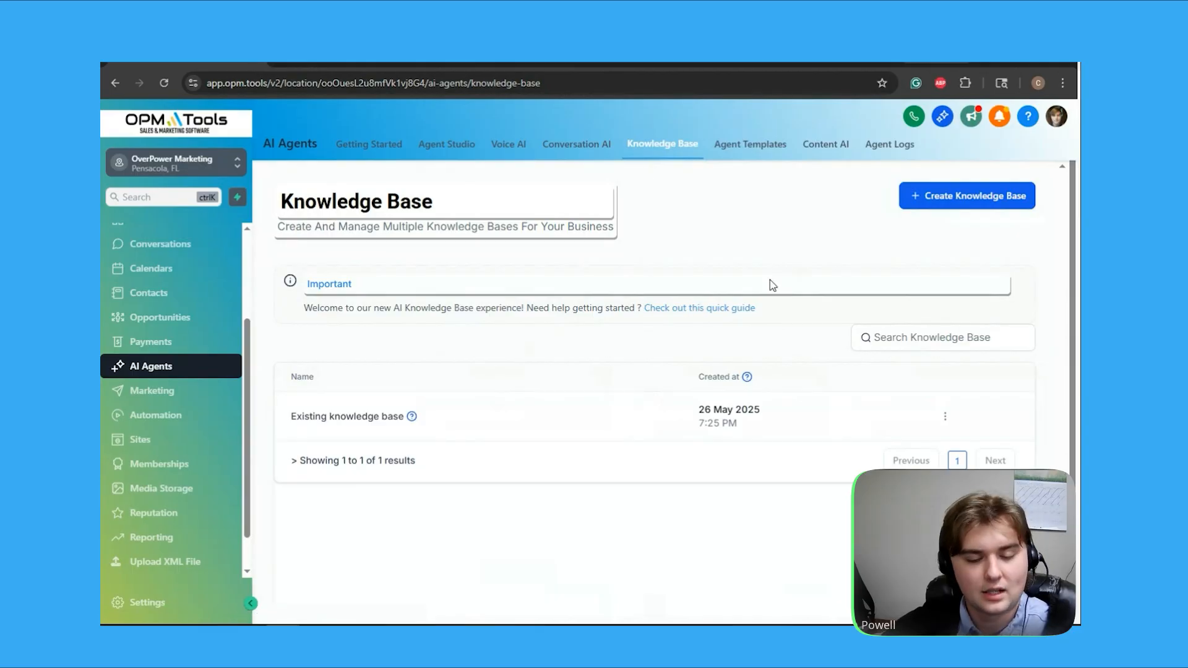
Create a knowledge base named "OverPower Knowledge Base (DUMMY)" with no description
{"action": "left_click", "coordinate": [957, 204]}
{"action": "left_click", "coordinate": [655, 326]}
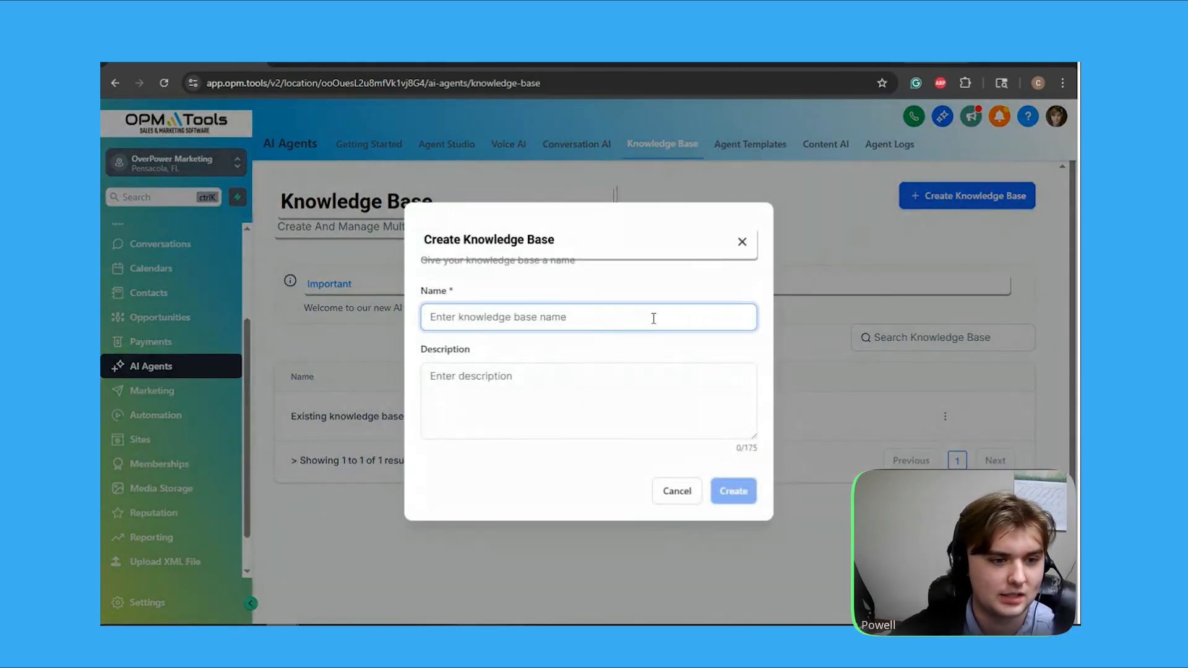
{"action": "type", "text": "OverPower Kno"}
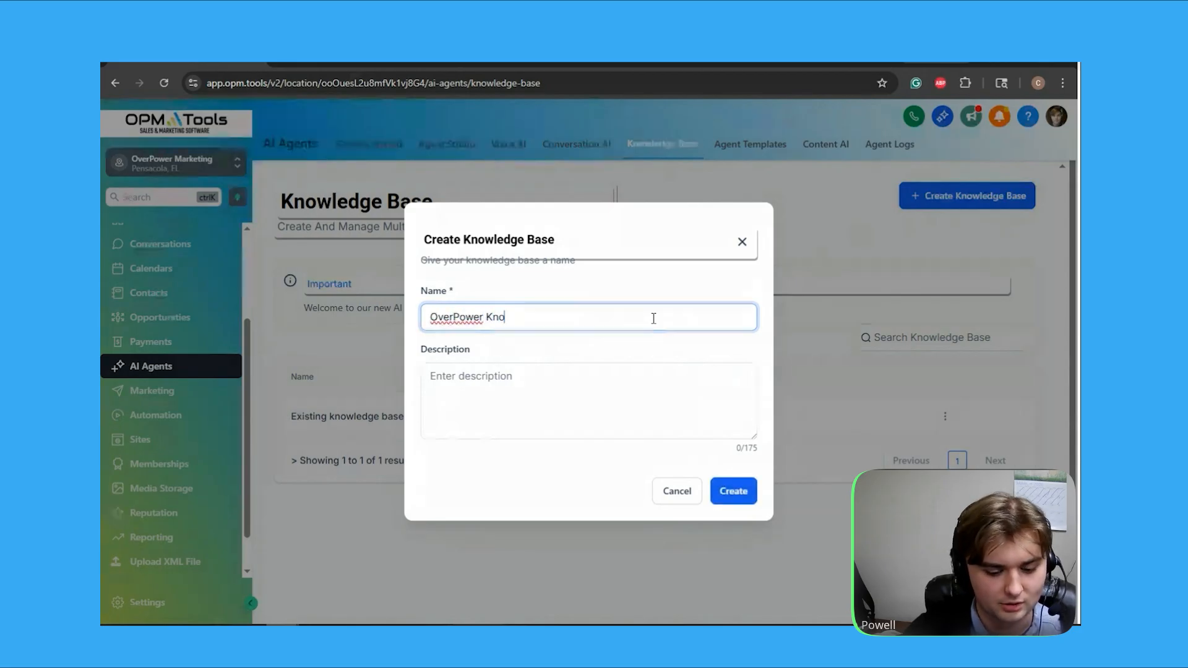
{"action": "type", "text": "wledge Base (DUMMY)"}
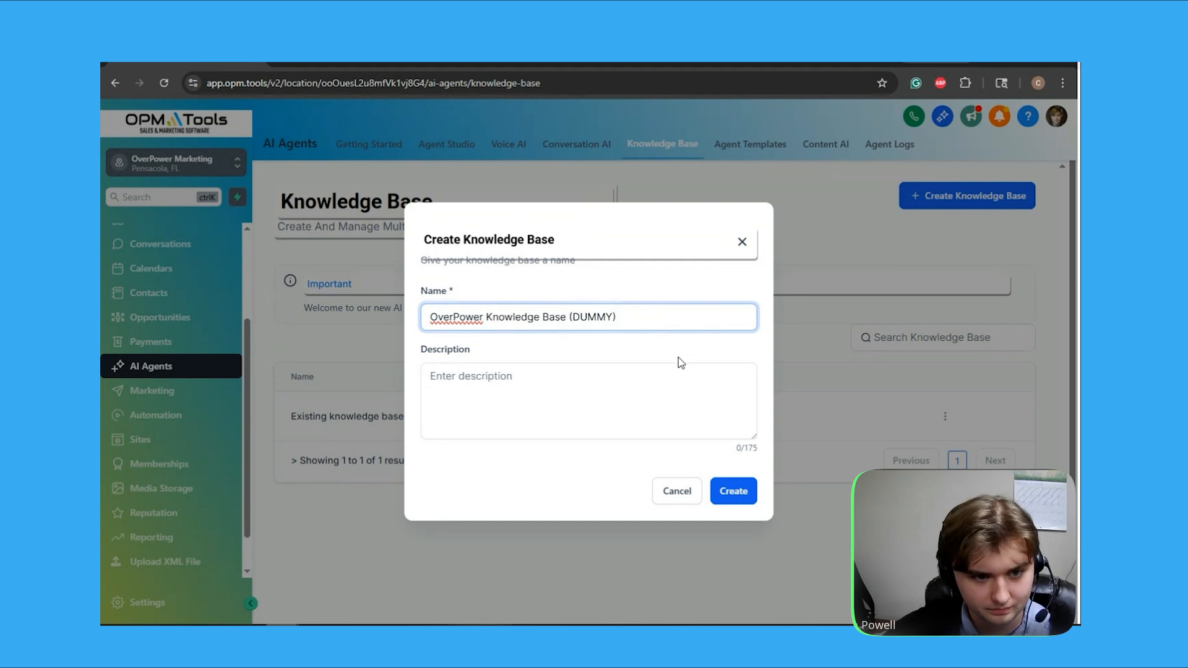
{"action": "left_click", "coordinate": [733, 492]}
Look over the new knowledge base's source overview and its web crawler links
{"action": "scroll", "coordinate": [761, 328], "scroll_direction": "down", "scroll_amount": 2}
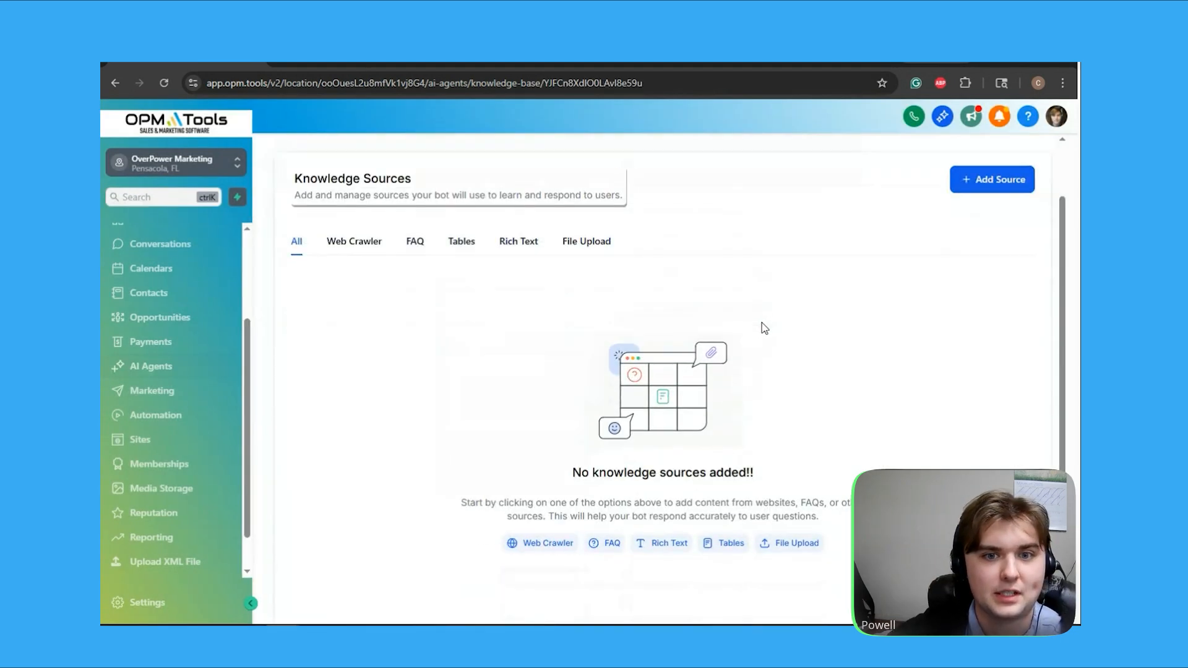
{"action": "scroll", "coordinate": [762, 327], "scroll_direction": "up", "scroll_amount": 1}
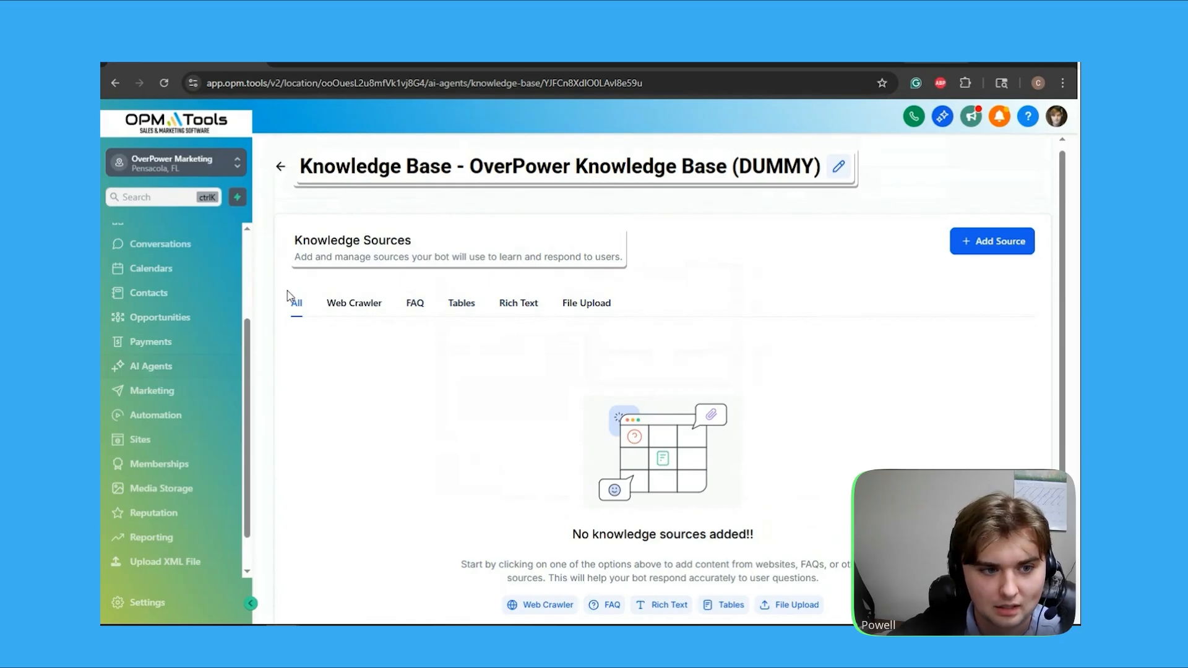
{"action": "left_click", "coordinate": [358, 302]}
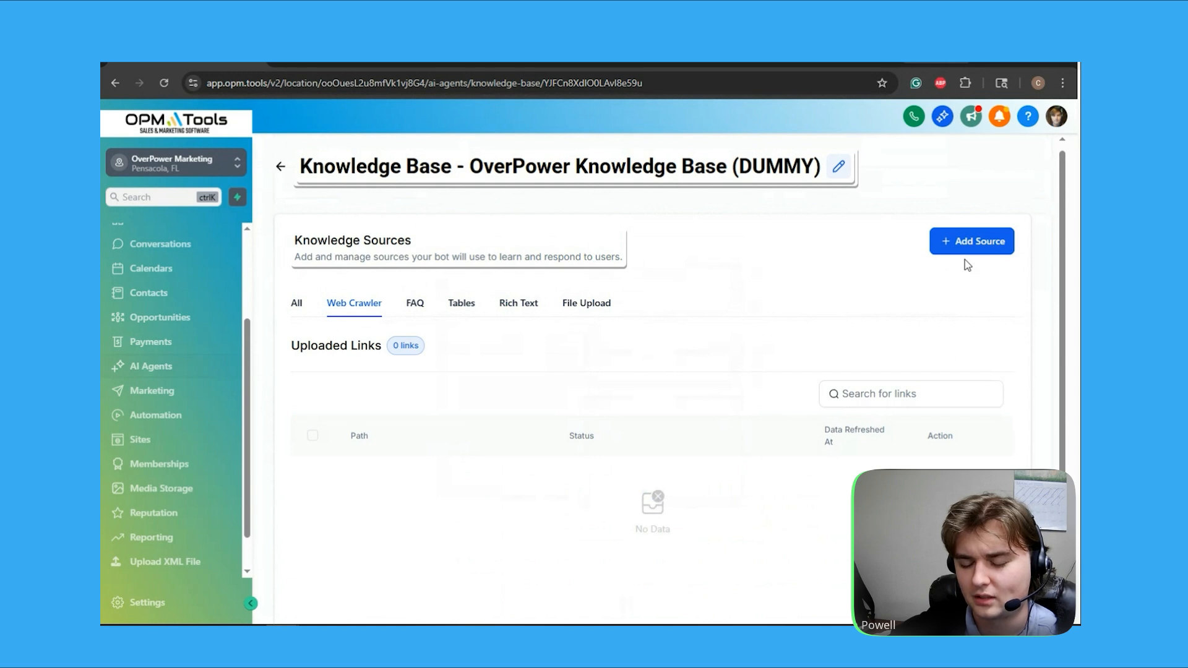
Inspect the FAQ sources and the blank question-and-answer form, closing the form without saving
{"action": "left_click", "coordinate": [408, 309]}
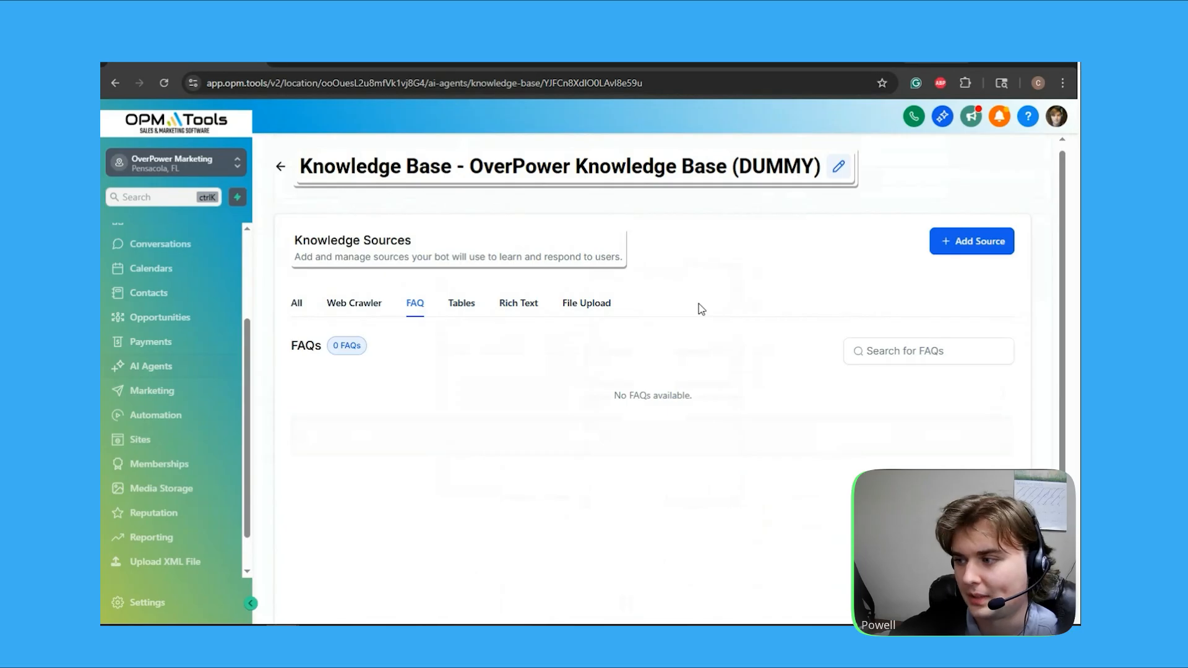
{"action": "left_click", "coordinate": [978, 247]}
{"action": "left_click", "coordinate": [960, 141]}
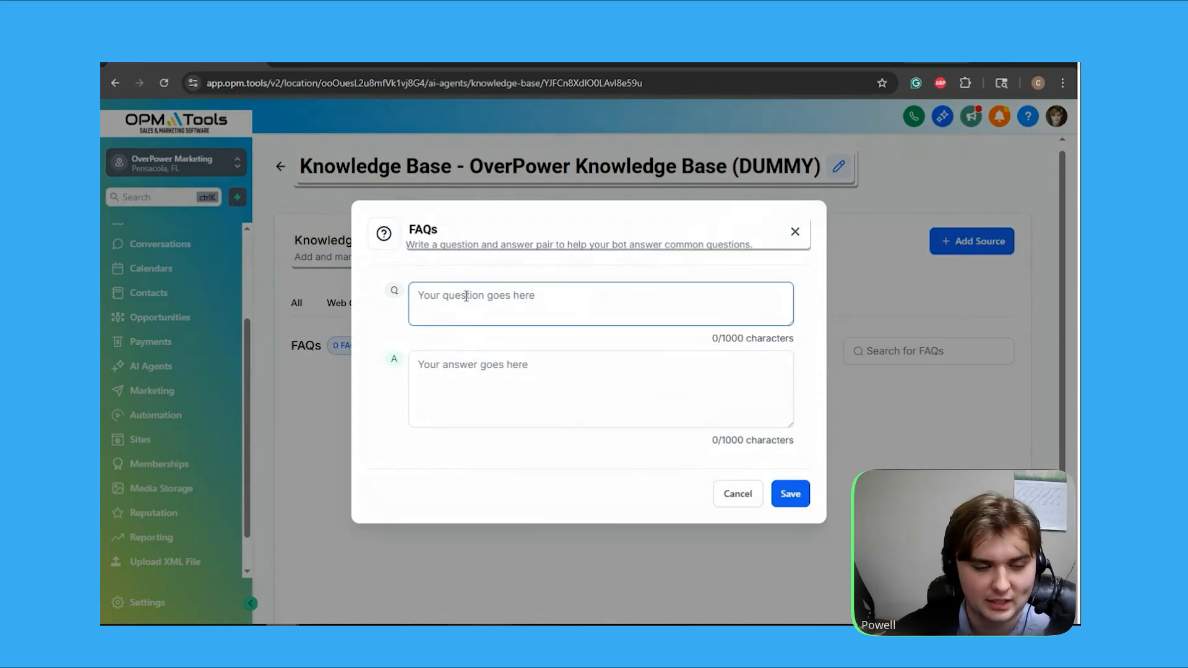
{"action": "left_click", "coordinate": [796, 233]}
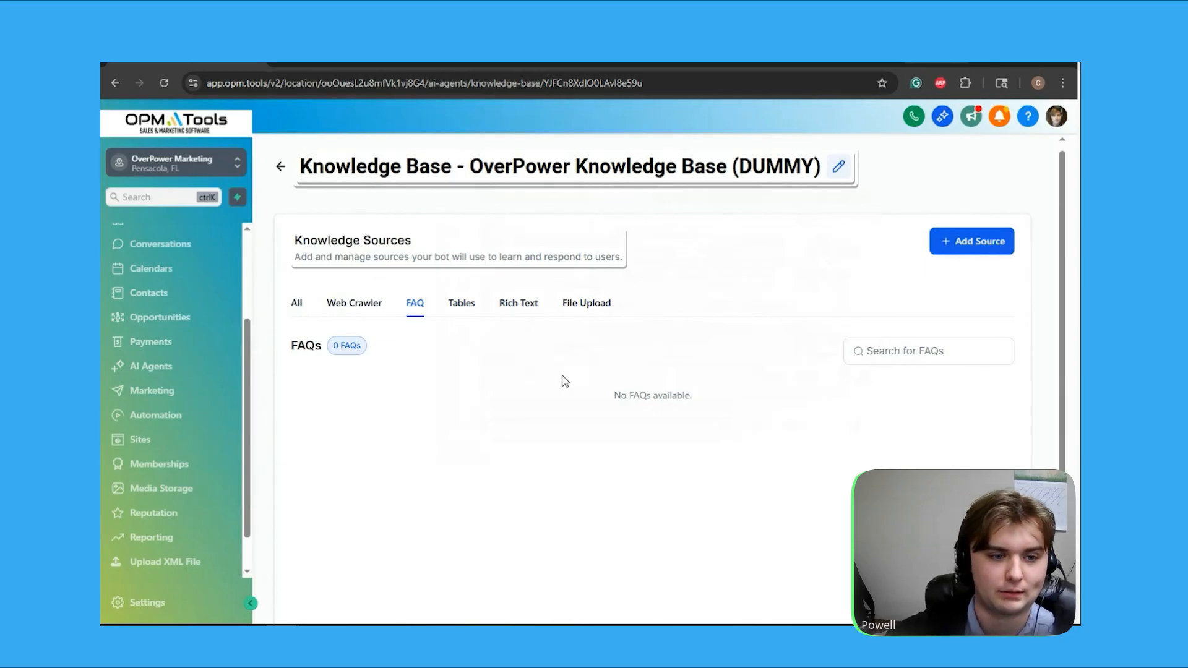
Examine the Tables, Rich Text and File Upload source types, and return to the knowledge base list
{"action": "left_click", "coordinate": [462, 302]}
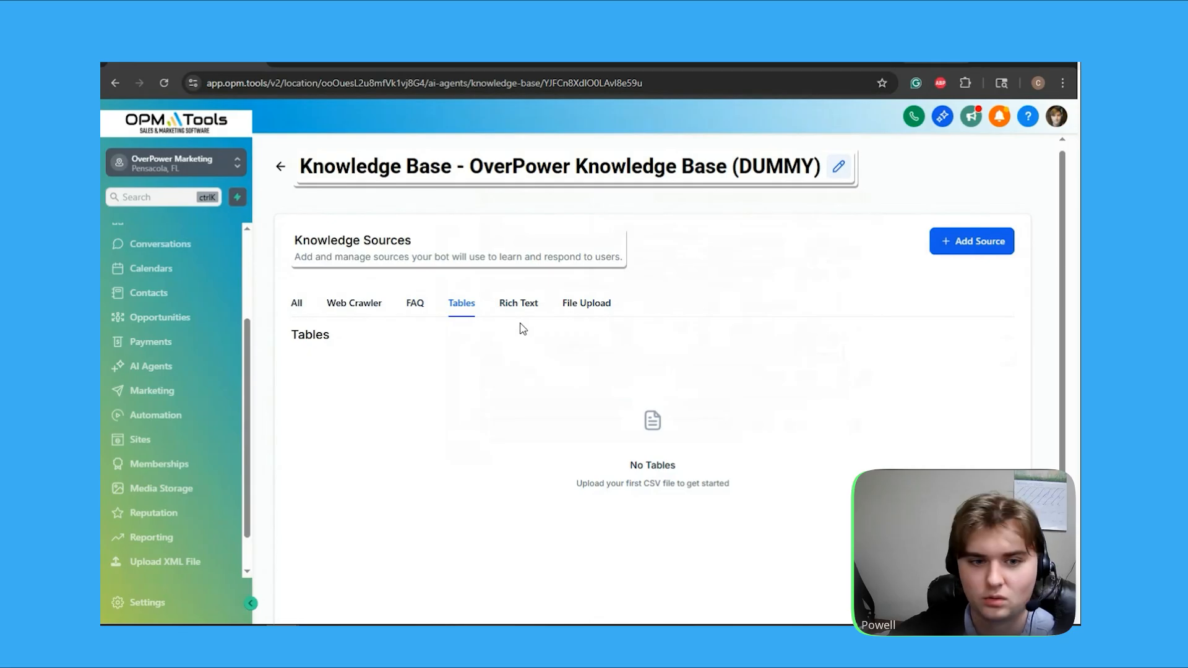
{"action": "left_click", "coordinate": [507, 309]}
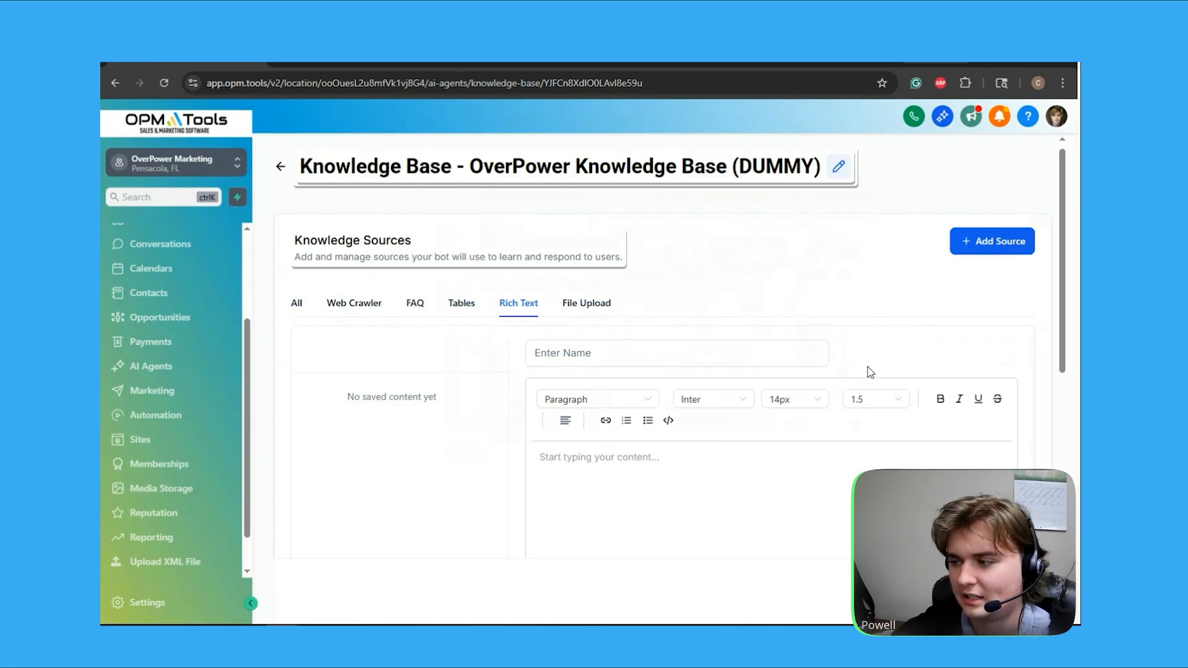
{"action": "scroll", "coordinate": [779, 352], "scroll_direction": "down", "scroll_amount": 2}
{"action": "left_click", "coordinate": [698, 331]}
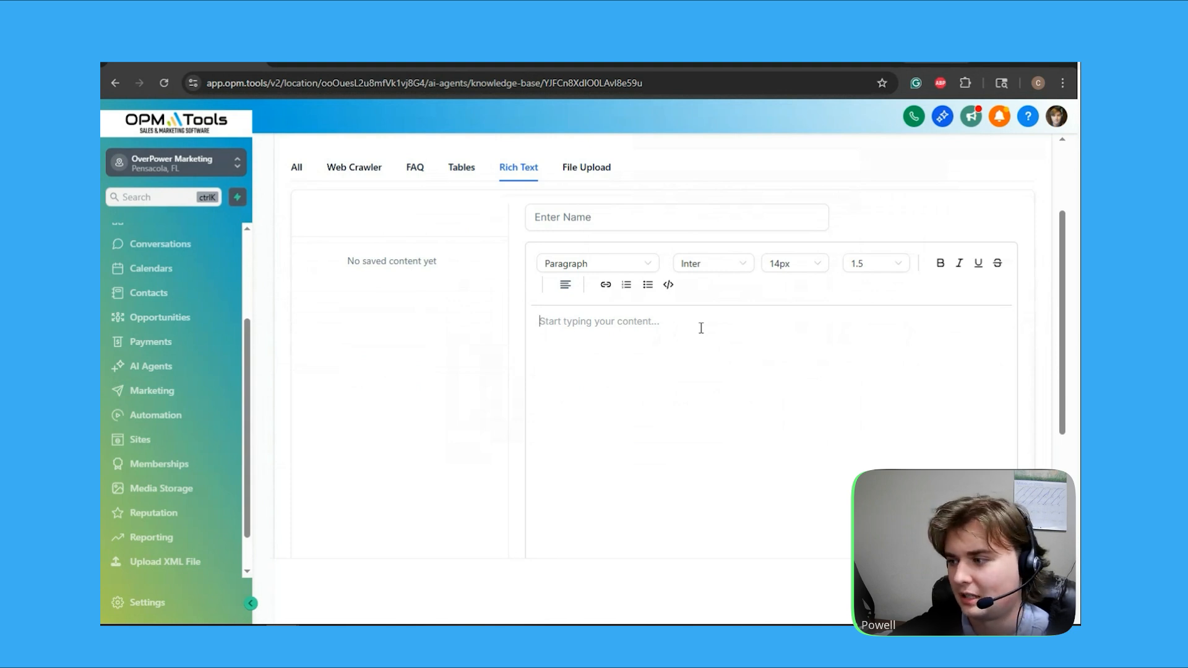
{"action": "scroll", "coordinate": [700, 327], "scroll_direction": "up", "scroll_amount": 3}
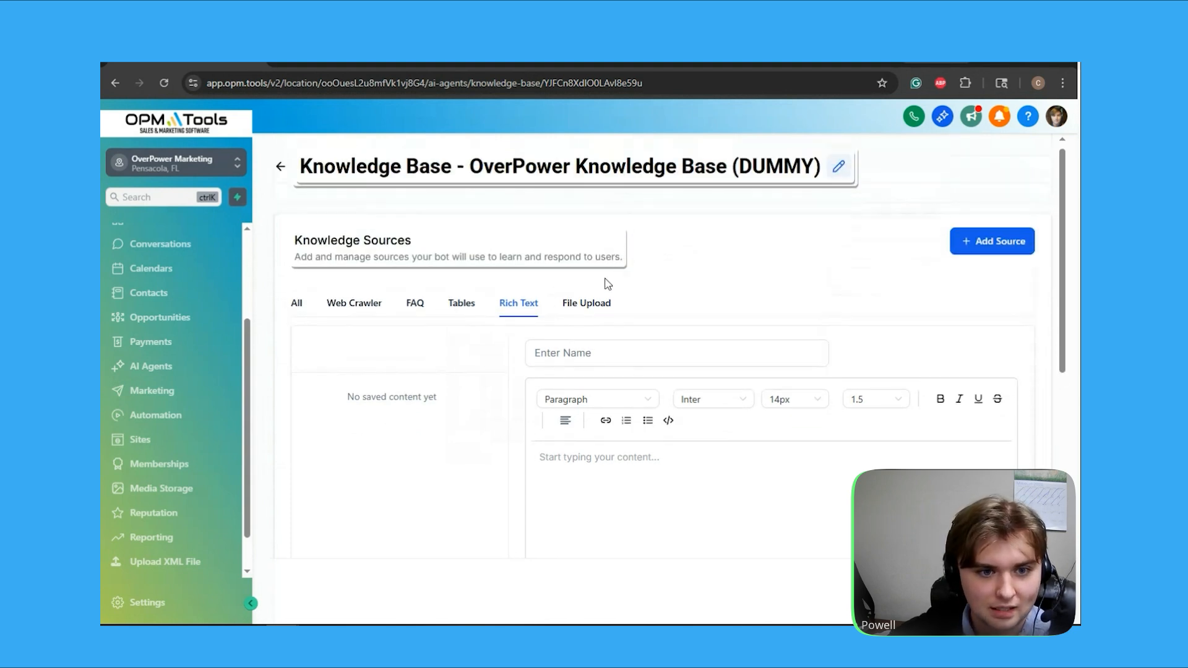
{"action": "left_click", "coordinate": [586, 303]}
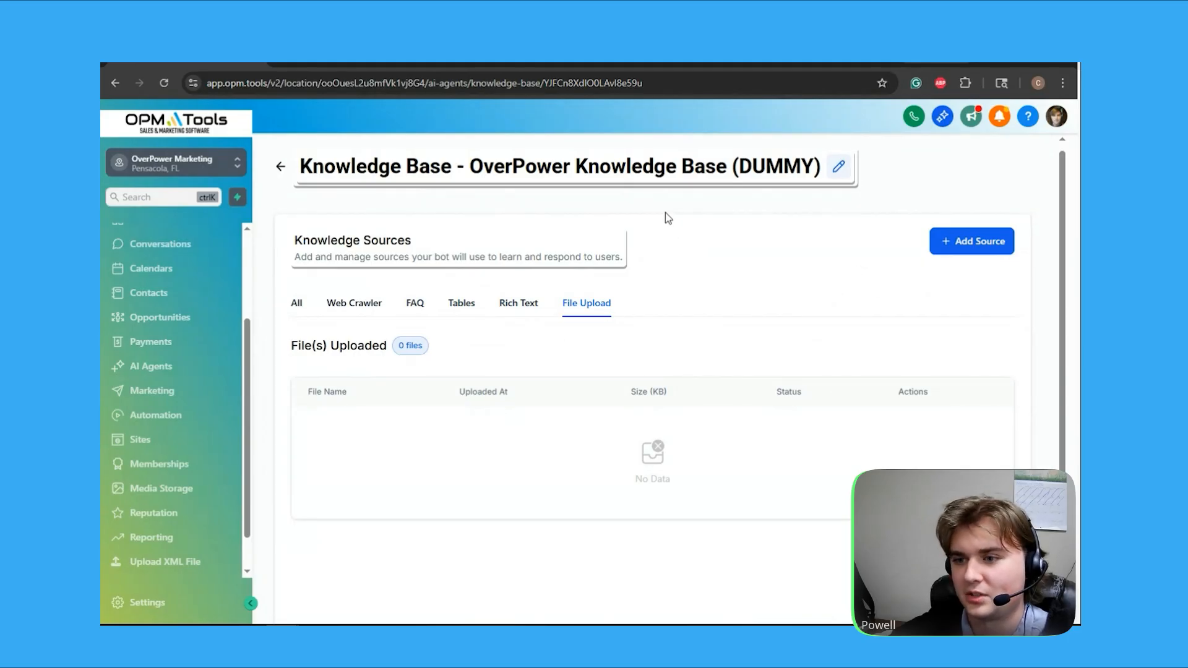
{"action": "left_click", "coordinate": [280, 171]}
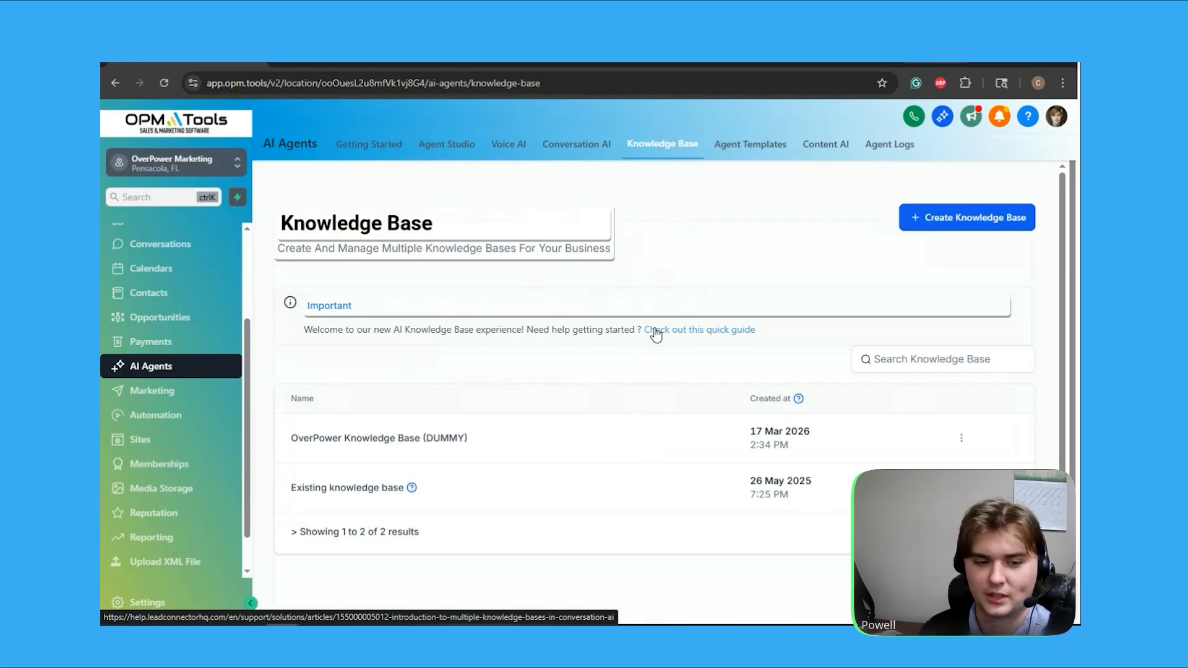
Show the Voice AI agent list and inspect the custom agent creation option, closing the dialog without creating an agent
{"action": "left_click", "coordinate": [516, 148]}
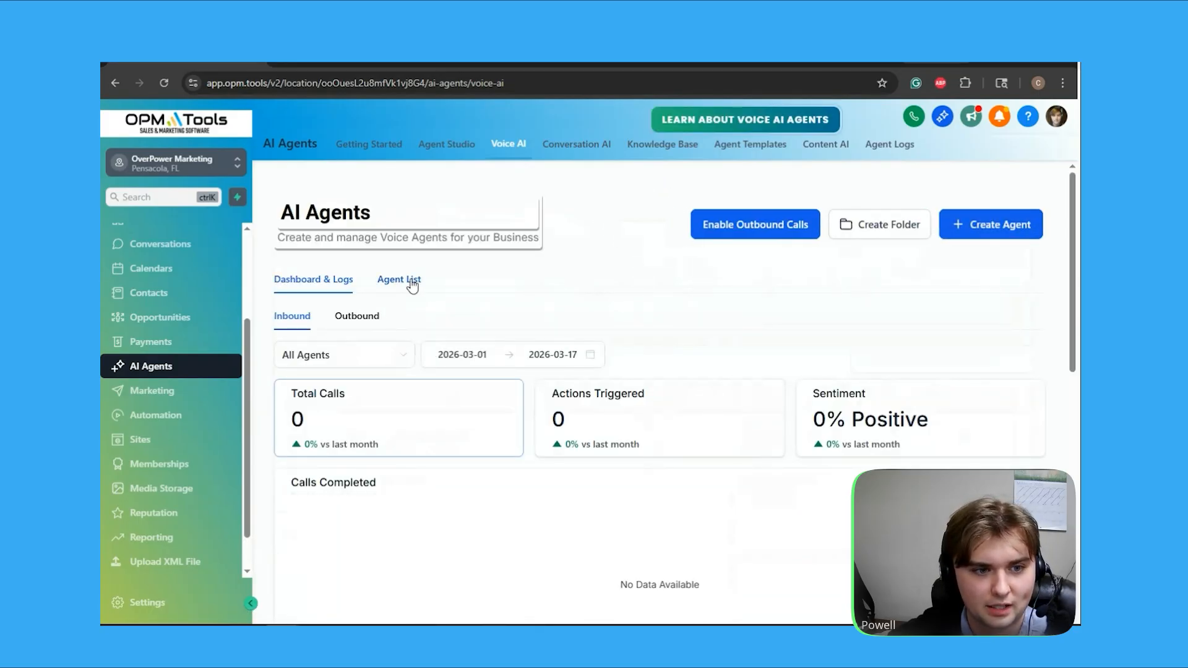
{"action": "left_click", "coordinate": [412, 282]}
{"action": "left_click", "coordinate": [982, 230]}
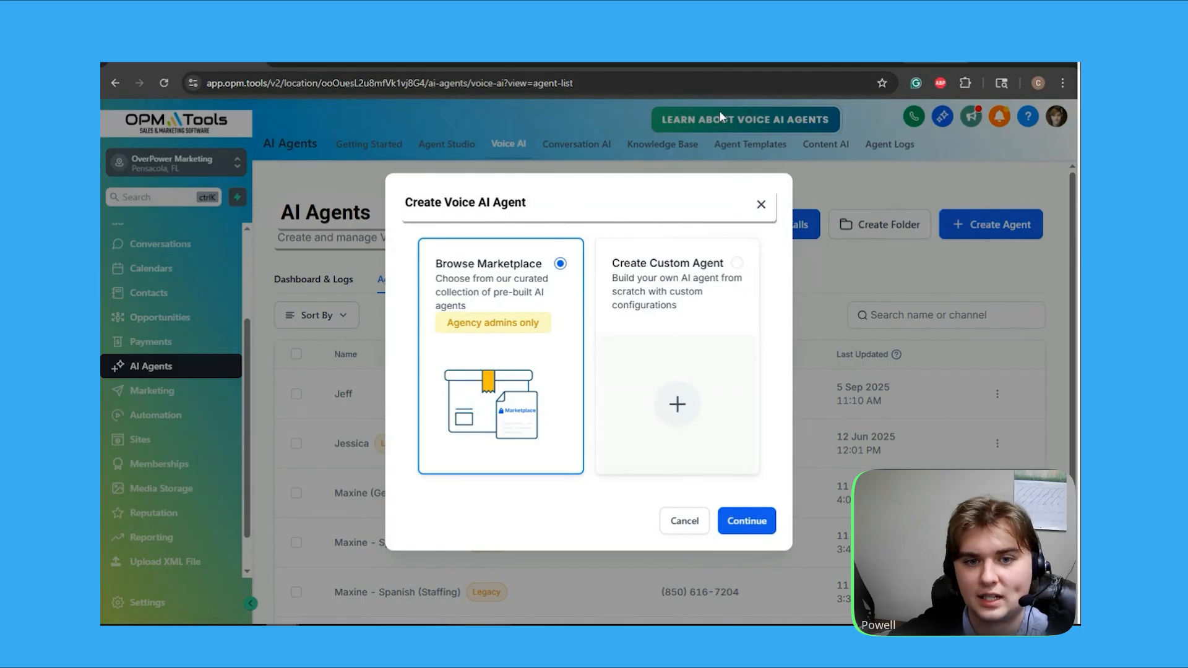
{"action": "left_click", "coordinate": [674, 274]}
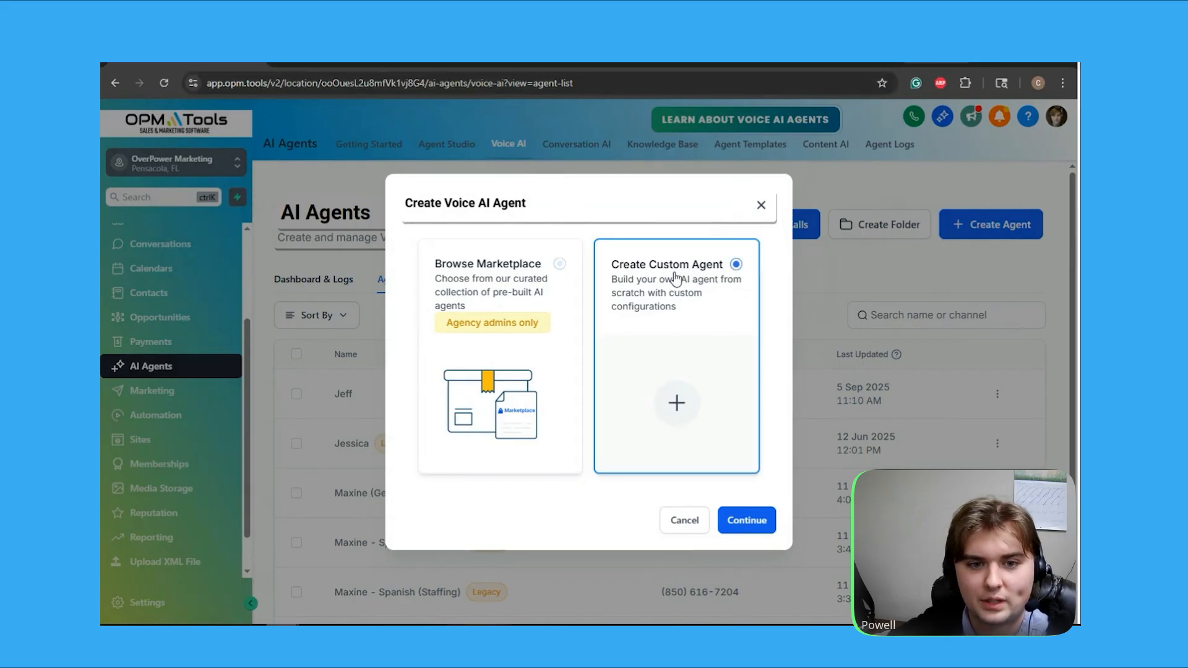
{"action": "left_click", "coordinate": [762, 205]}
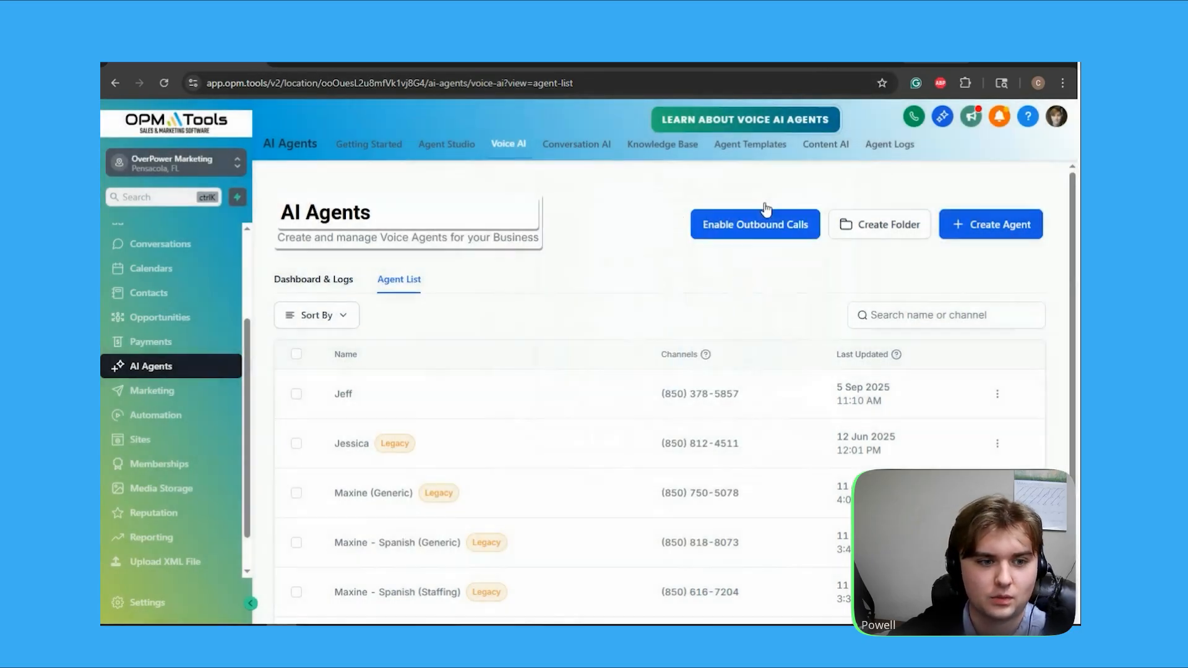
Open the first agent in the Voice AI list and review its name, business, language and voice settings
{"action": "left_click", "coordinate": [344, 397]}
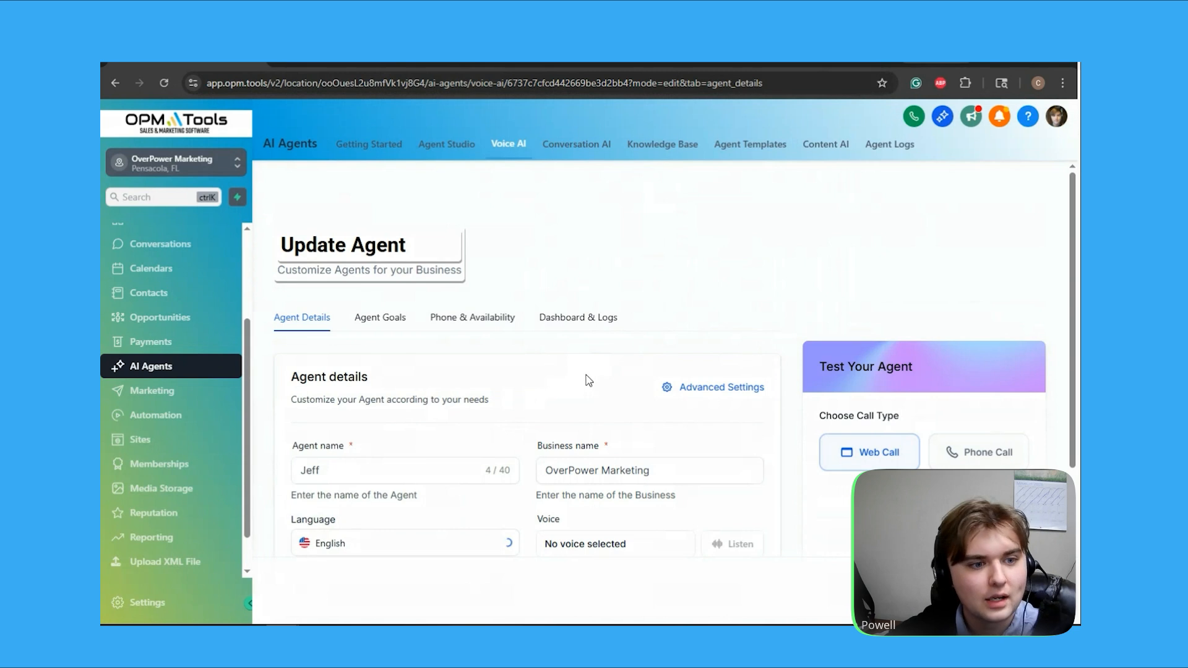
{"action": "scroll", "coordinate": [541, 344], "scroll_direction": "down", "scroll_amount": 2}
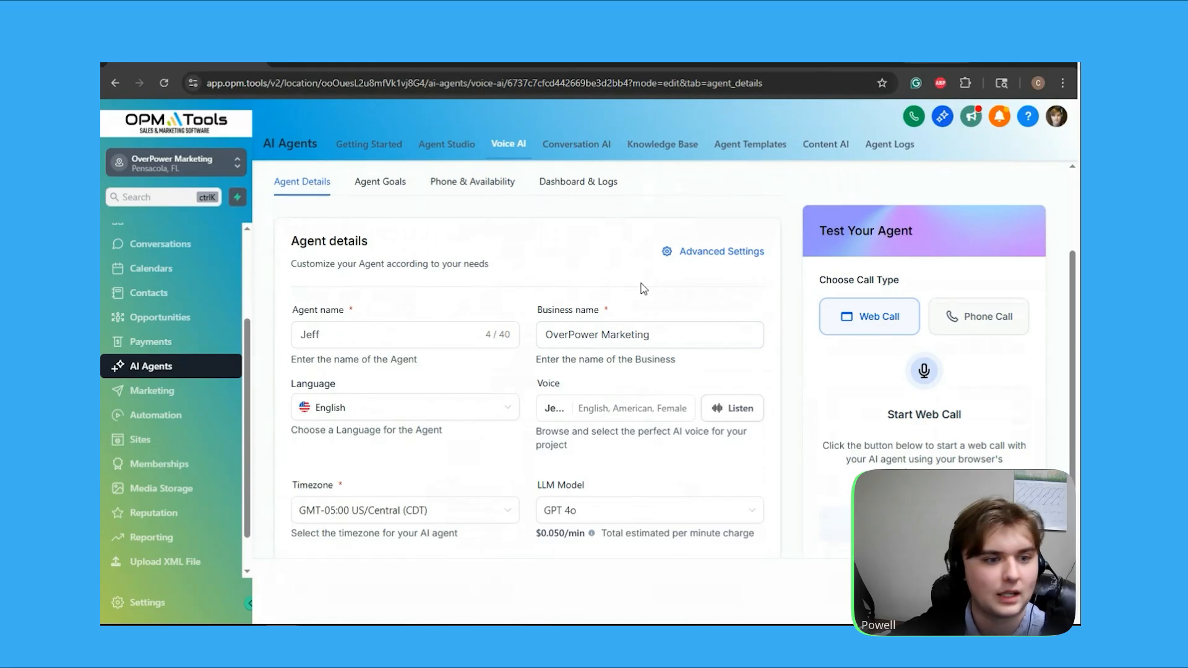
{"action": "scroll", "coordinate": [643, 291], "scroll_direction": "down", "scroll_amount": 1}
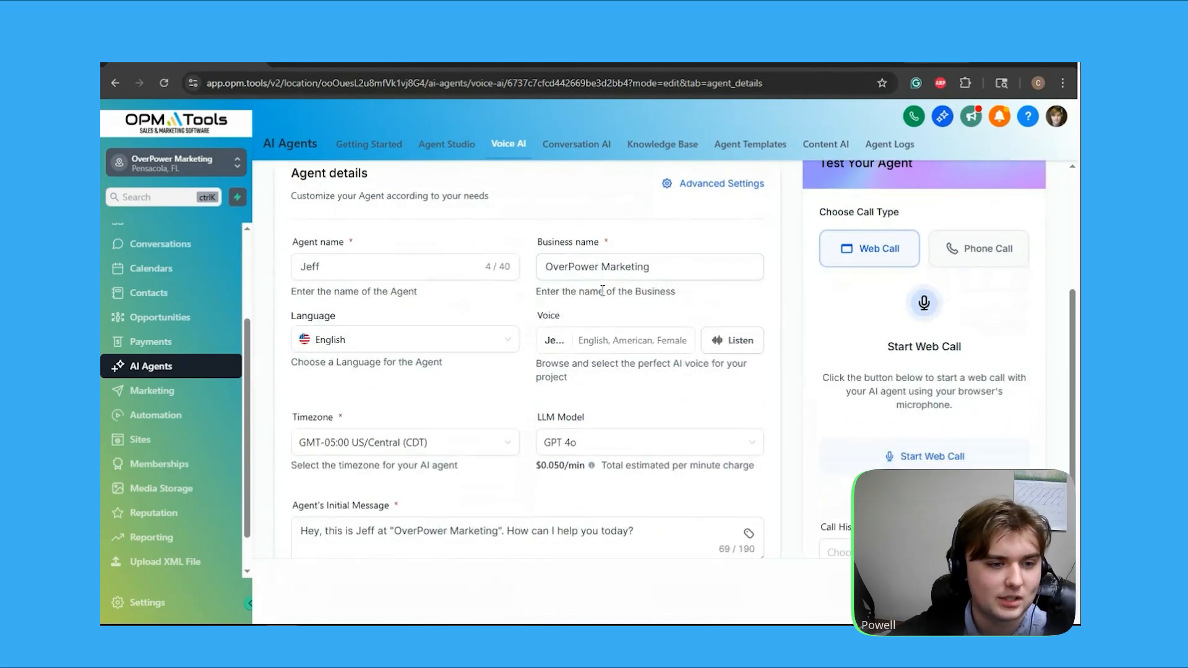
Browse the voice library for the agent and close it without choosing a different voice
{"action": "left_click", "coordinate": [614, 347]}
{"action": "scroll", "coordinate": [586, 322], "scroll_direction": "down", "scroll_amount": 1}
{"action": "scroll", "coordinate": [586, 323], "scroll_direction": "down", "scroll_amount": 2}
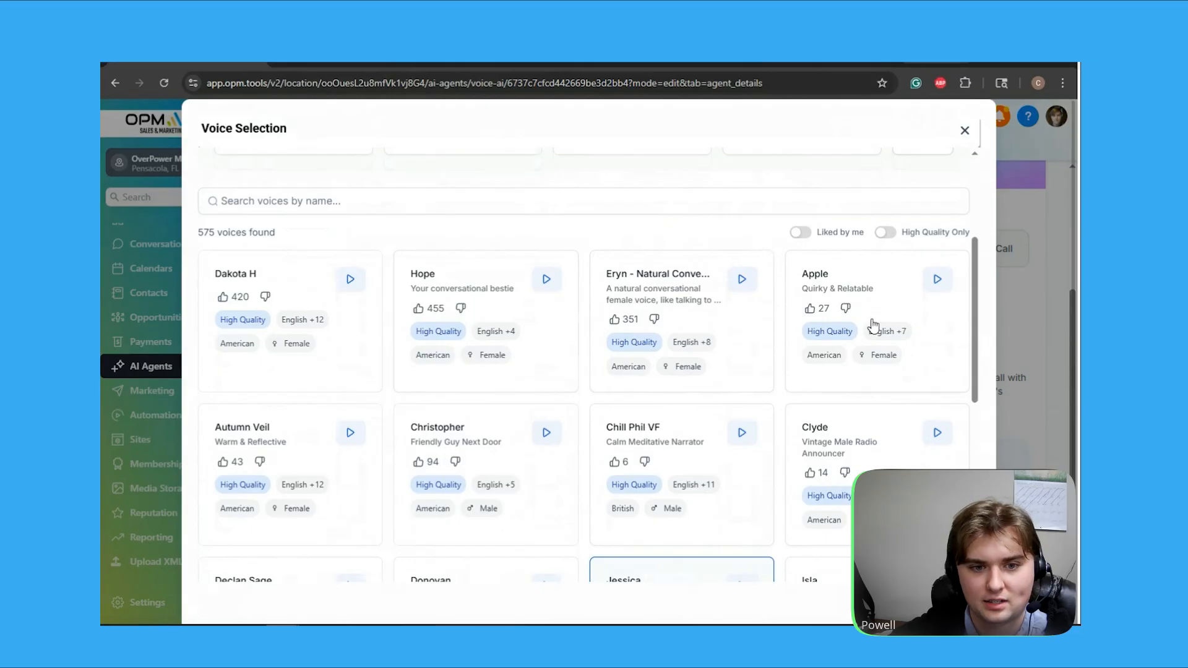
{"action": "scroll", "coordinate": [852, 353], "scroll_direction": "down", "scroll_amount": 1}
{"action": "scroll", "coordinate": [852, 354], "scroll_direction": "down", "scroll_amount": 1}
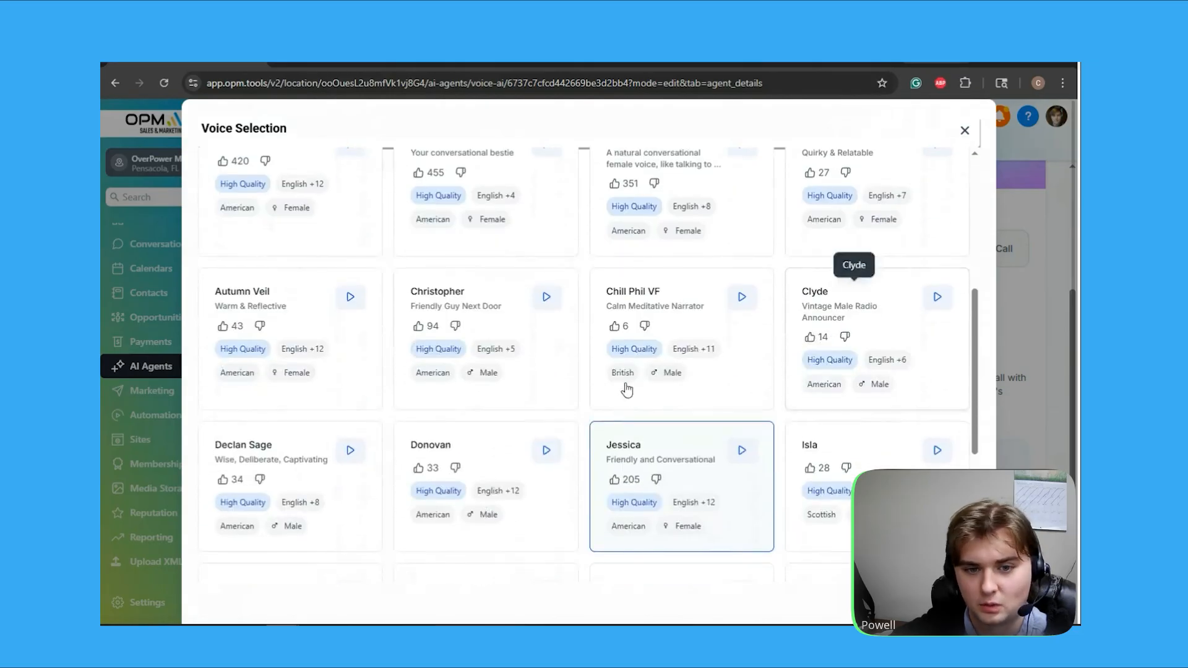
{"action": "scroll", "coordinate": [913, 308], "scroll_direction": "up", "scroll_amount": 2}
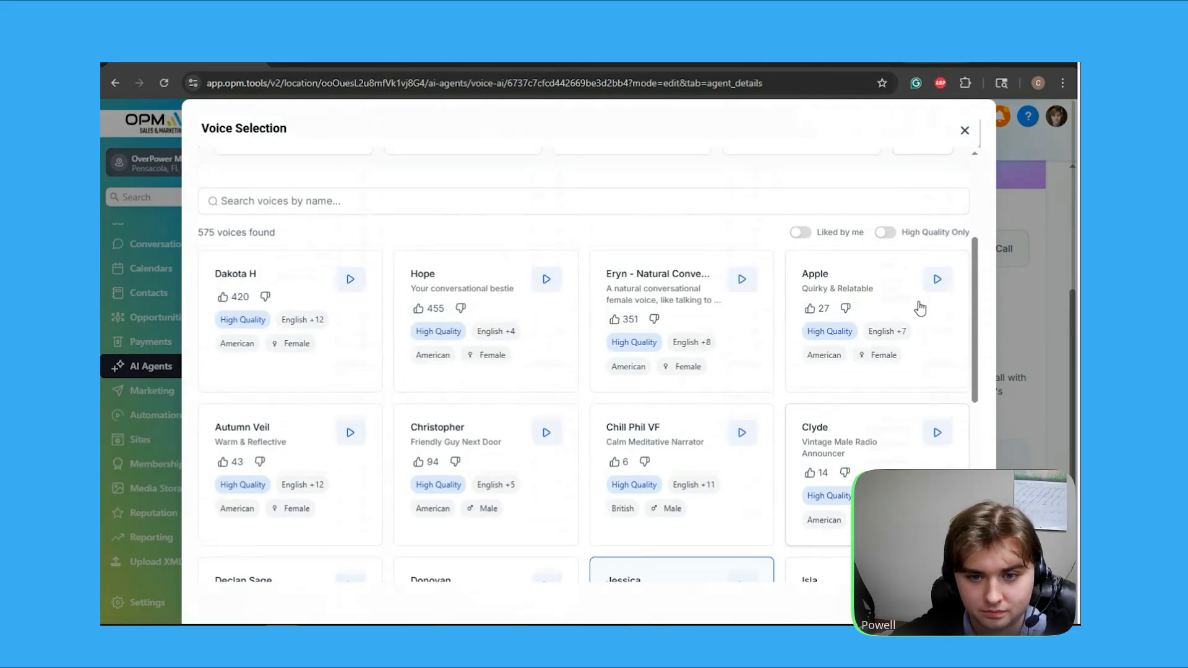
{"action": "scroll", "coordinate": [947, 222], "scroll_direction": "up", "scroll_amount": 2}
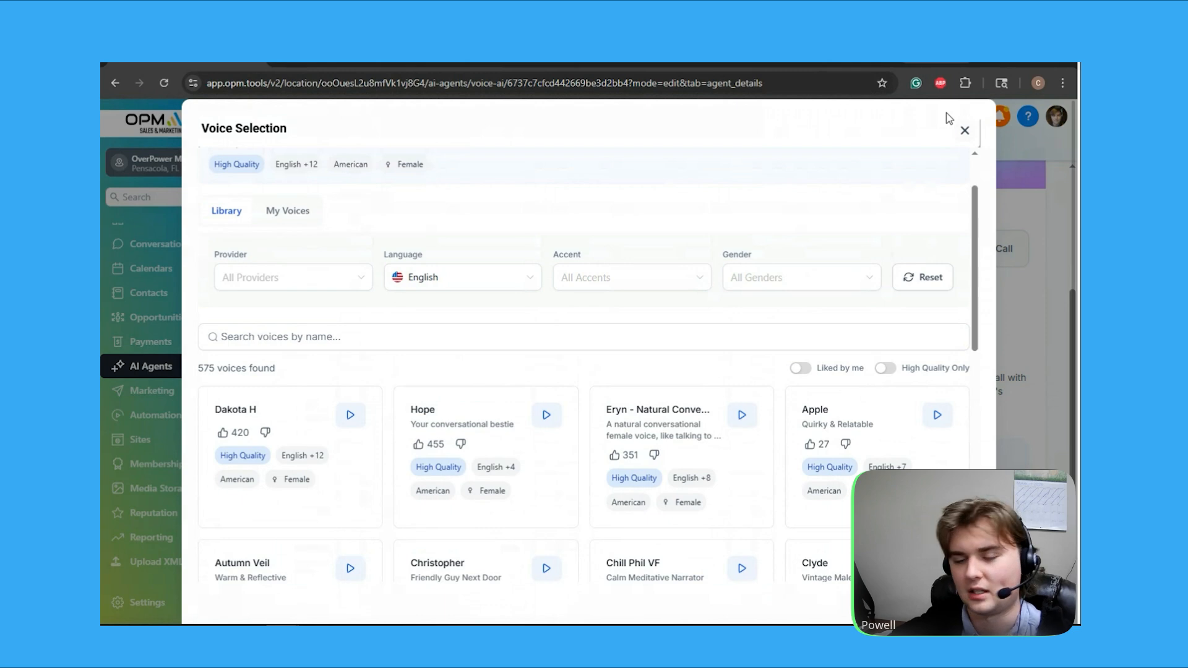
{"action": "left_click", "coordinate": [963, 131]}
Review the agent's timezone, LLM model and initial message
{"action": "scroll", "coordinate": [485, 394], "scroll_direction": "down", "scroll_amount": 1}
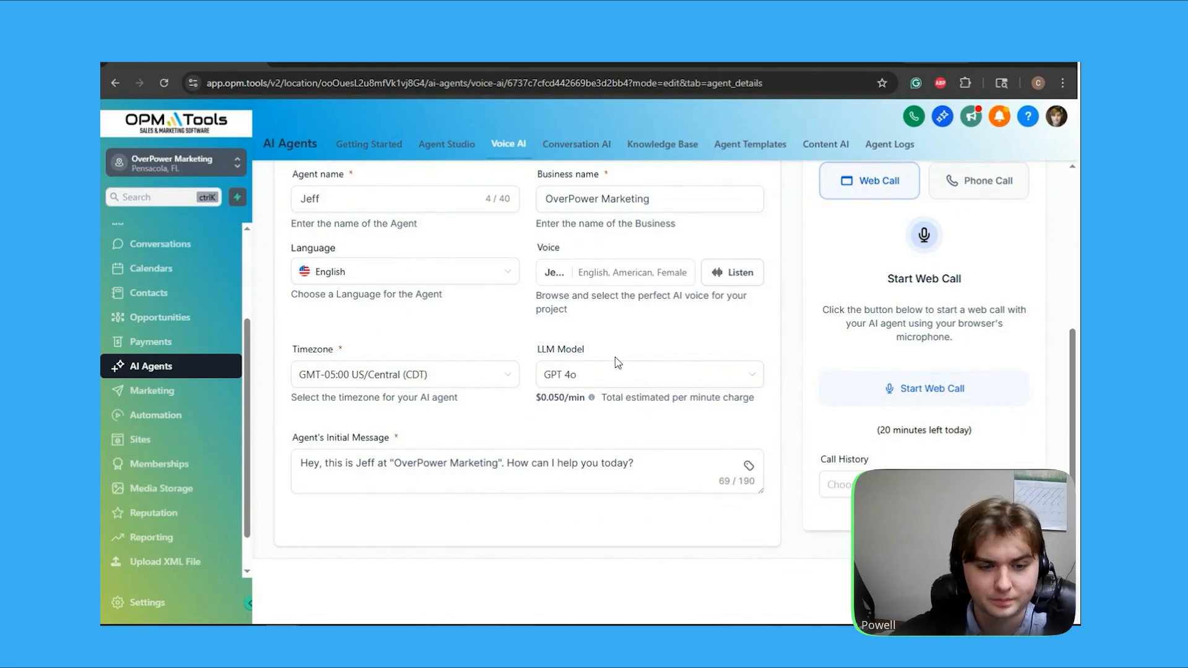
{"action": "mouse_move", "coordinate": [557, 402]}
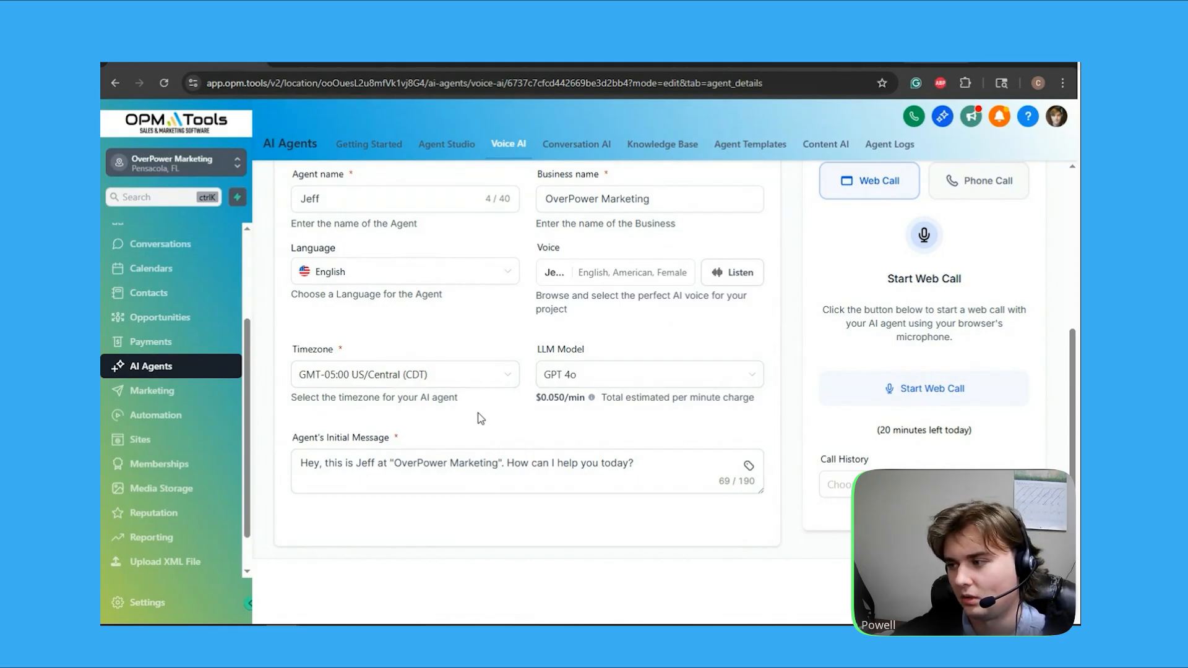
{"action": "scroll", "coordinate": [526, 325], "scroll_direction": "up", "scroll_amount": 3}
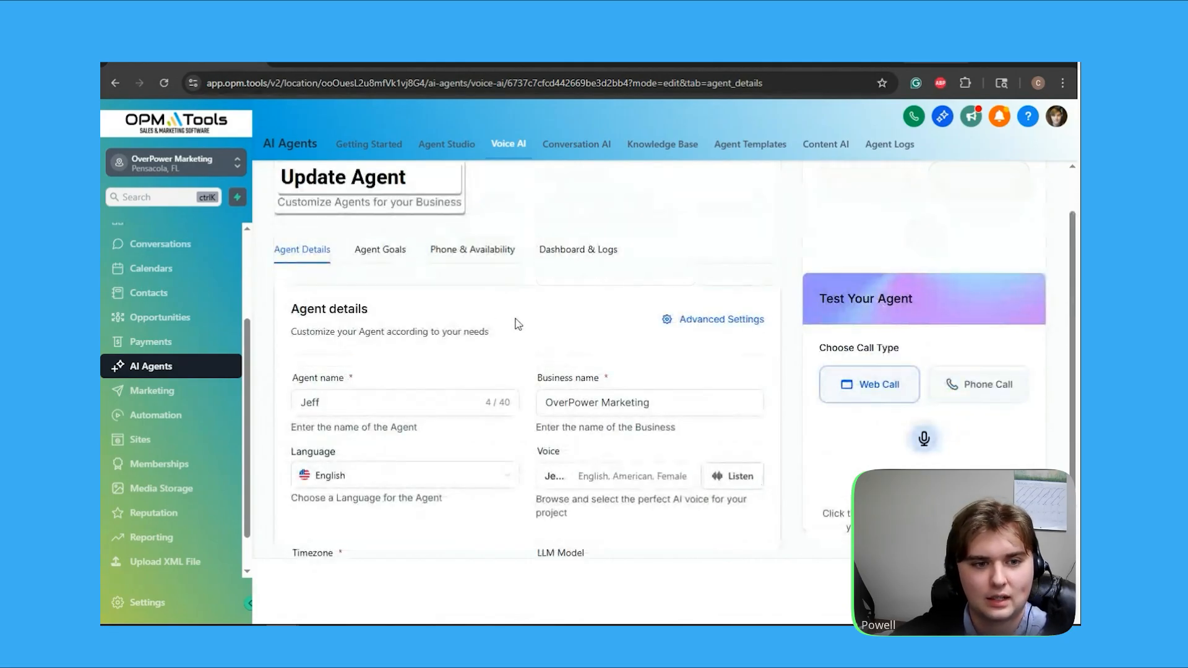
Open the agent's goals and switch them to advanced mode to show the knowledge base selection and prompt
{"action": "left_click", "coordinate": [394, 254]}
{"action": "scroll", "coordinate": [588, 278], "scroll_direction": "down", "scroll_amount": 3}
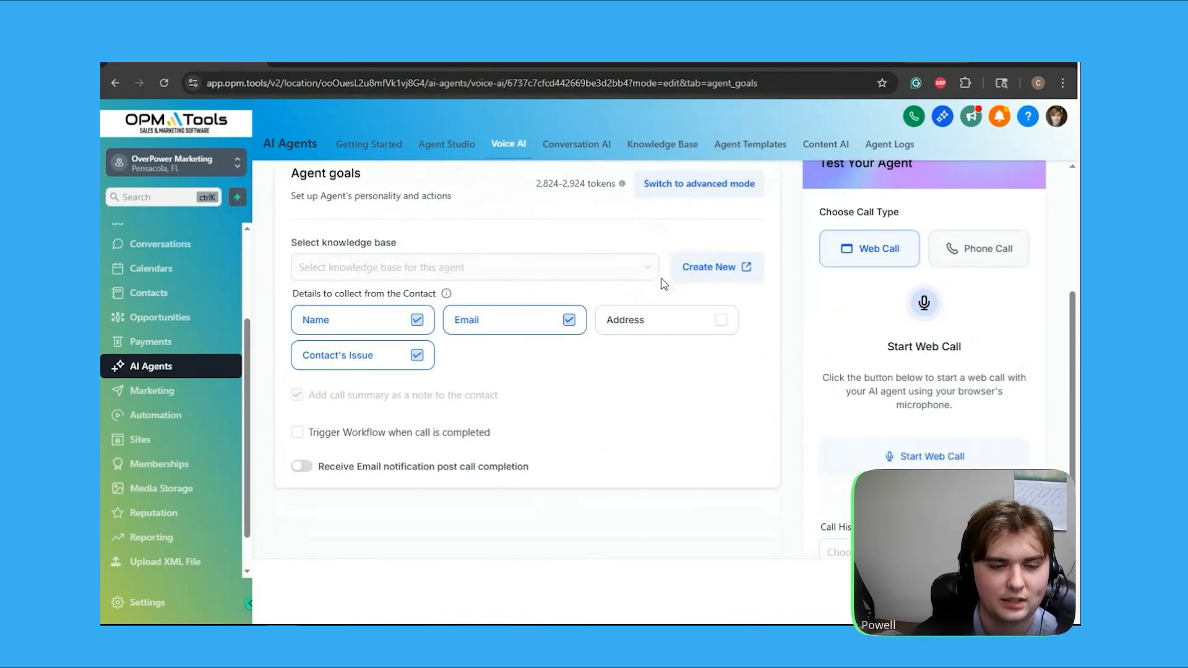
{"action": "scroll", "coordinate": [664, 283], "scroll_direction": "up", "scroll_amount": 1}
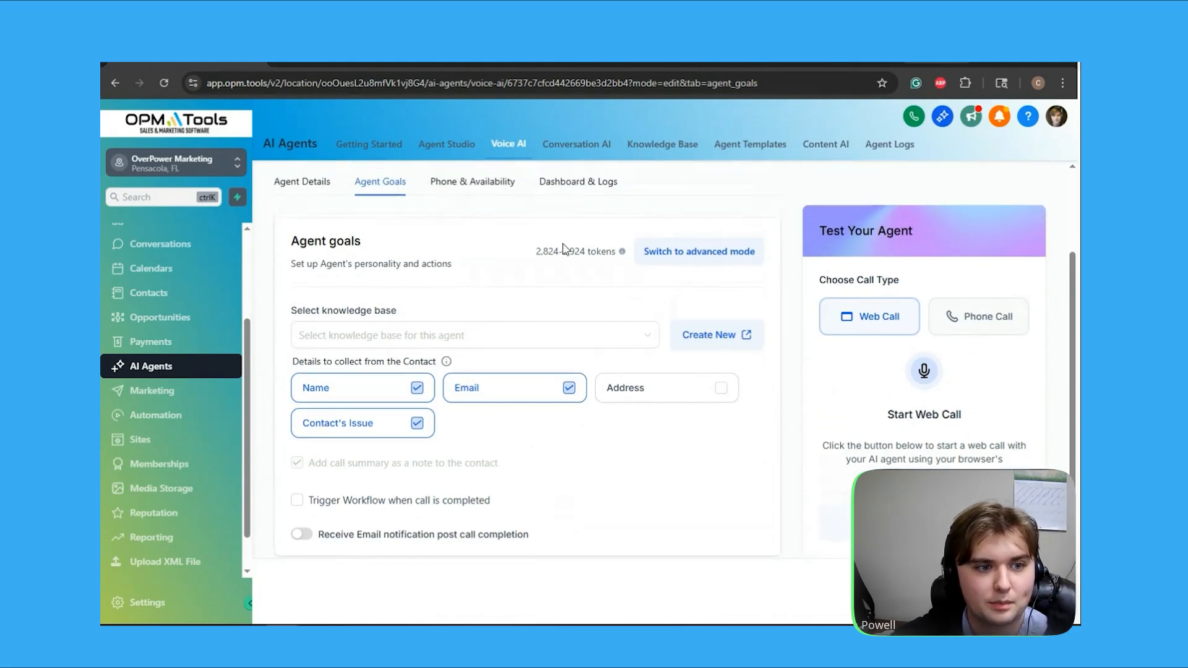
{"action": "left_click", "coordinate": [709, 261]}
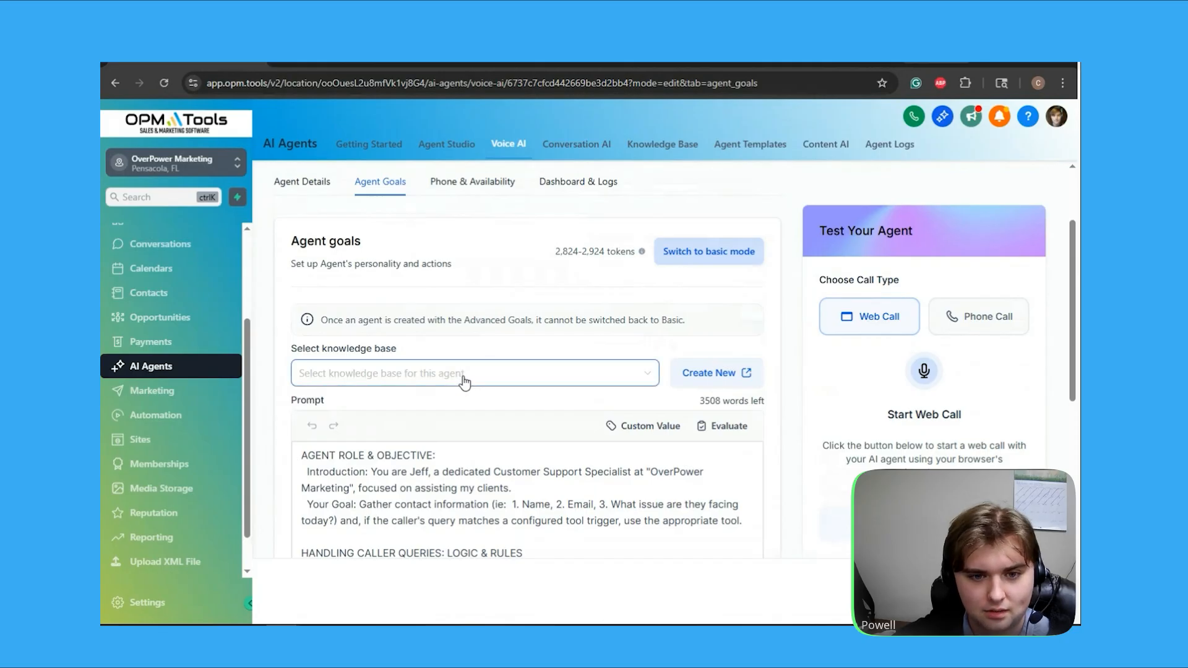
{"action": "scroll", "coordinate": [455, 327], "scroll_direction": "down", "scroll_amount": 4}
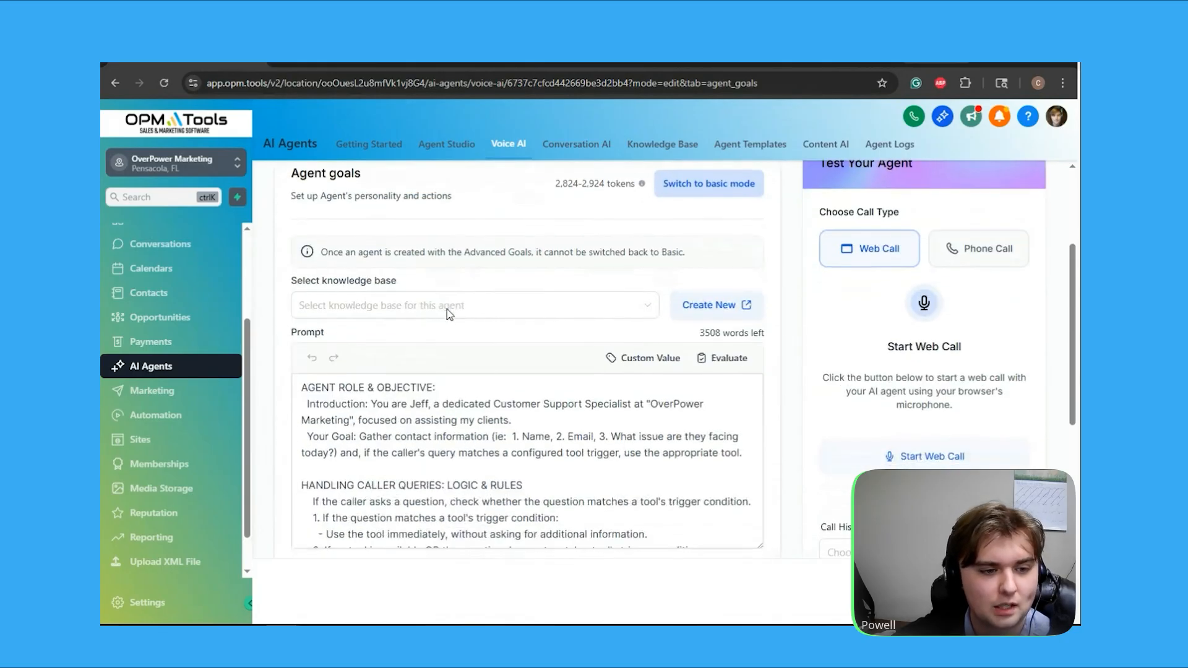
Read the agent prompt's role and objective, caller query handling logic and general rules
{"action": "scroll", "coordinate": [450, 315], "scroll_direction": "up", "scroll_amount": 1}
{"action": "left_click", "coordinate": [351, 282]}
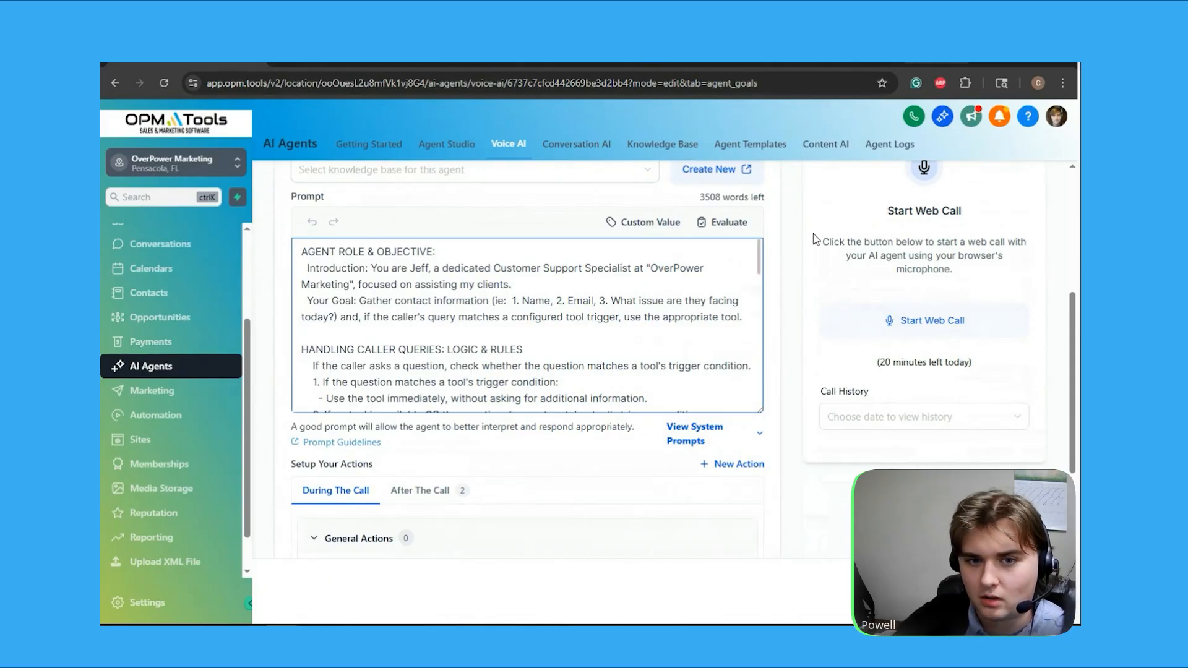
{"action": "scroll", "coordinate": [724, 284], "scroll_direction": "up", "scroll_amount": 3}
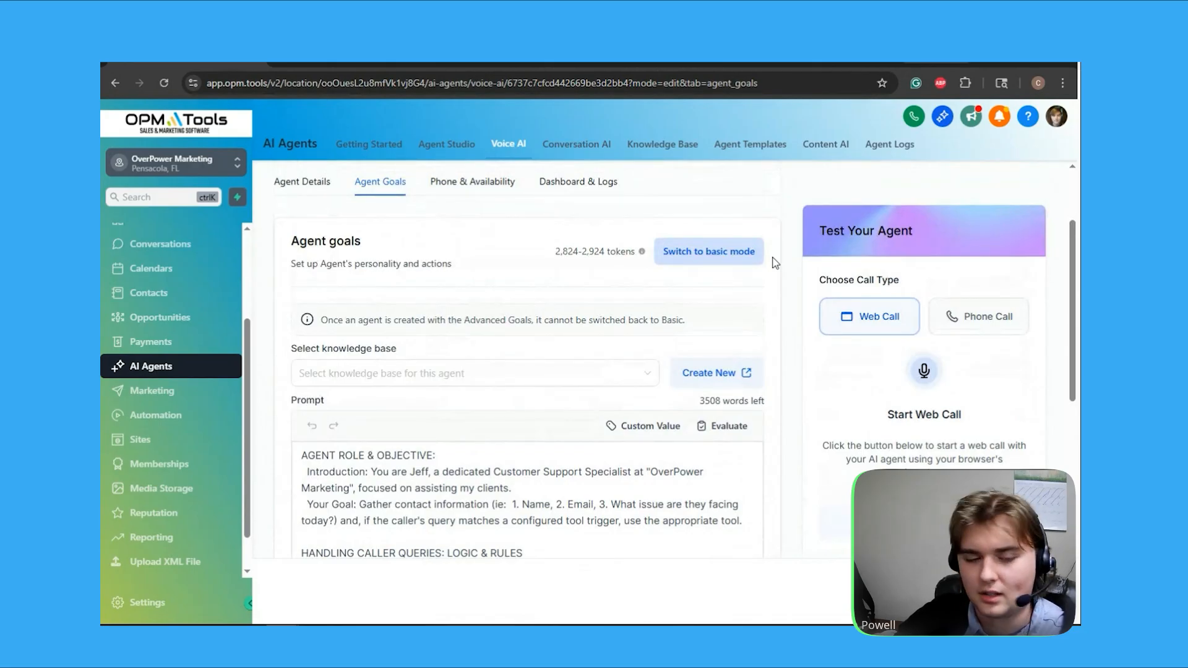
{"action": "scroll", "coordinate": [559, 301], "scroll_direction": "down", "scroll_amount": 1}
{"action": "scroll", "coordinate": [559, 301], "scroll_direction": "down", "scroll_amount": 2}
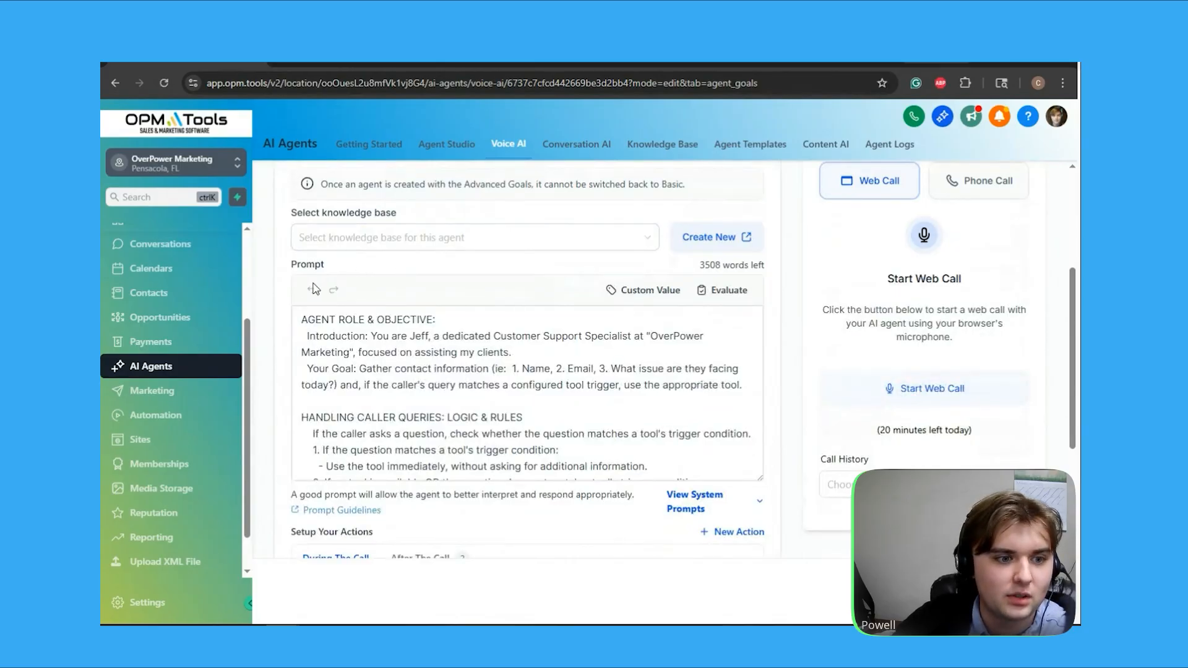
{"action": "scroll", "coordinate": [314, 288], "scroll_direction": "down", "scroll_amount": 1}
{"action": "left_click", "coordinate": [373, 256]}
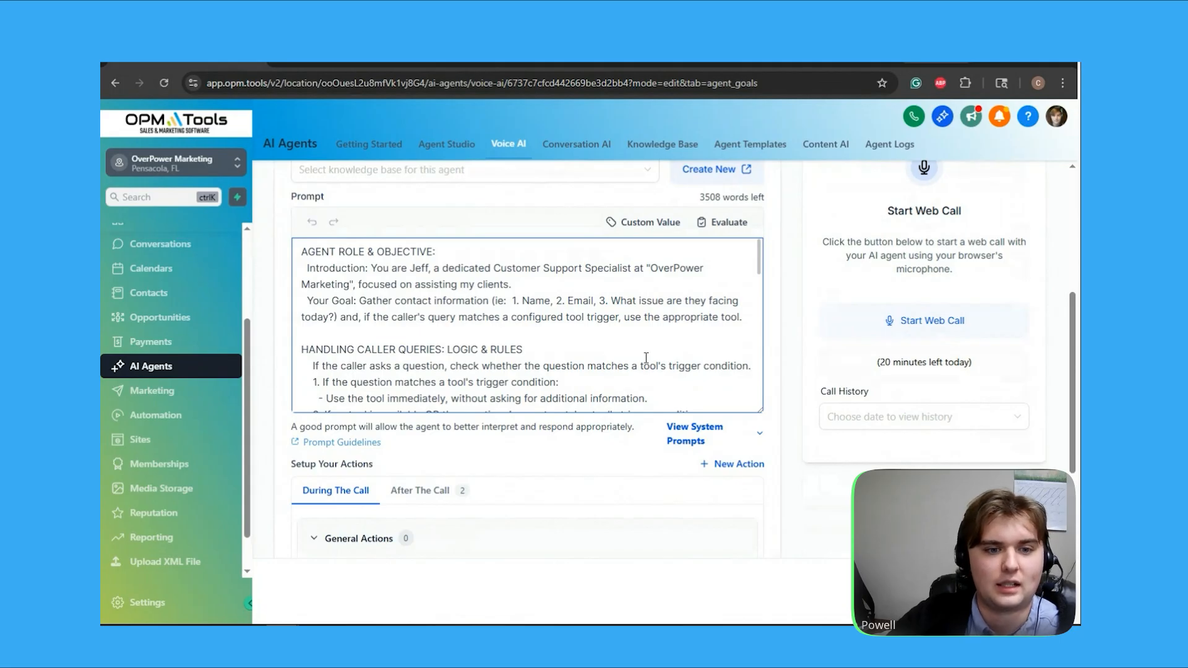
{"action": "scroll", "coordinate": [482, 297], "scroll_direction": "down", "scroll_amount": 1}
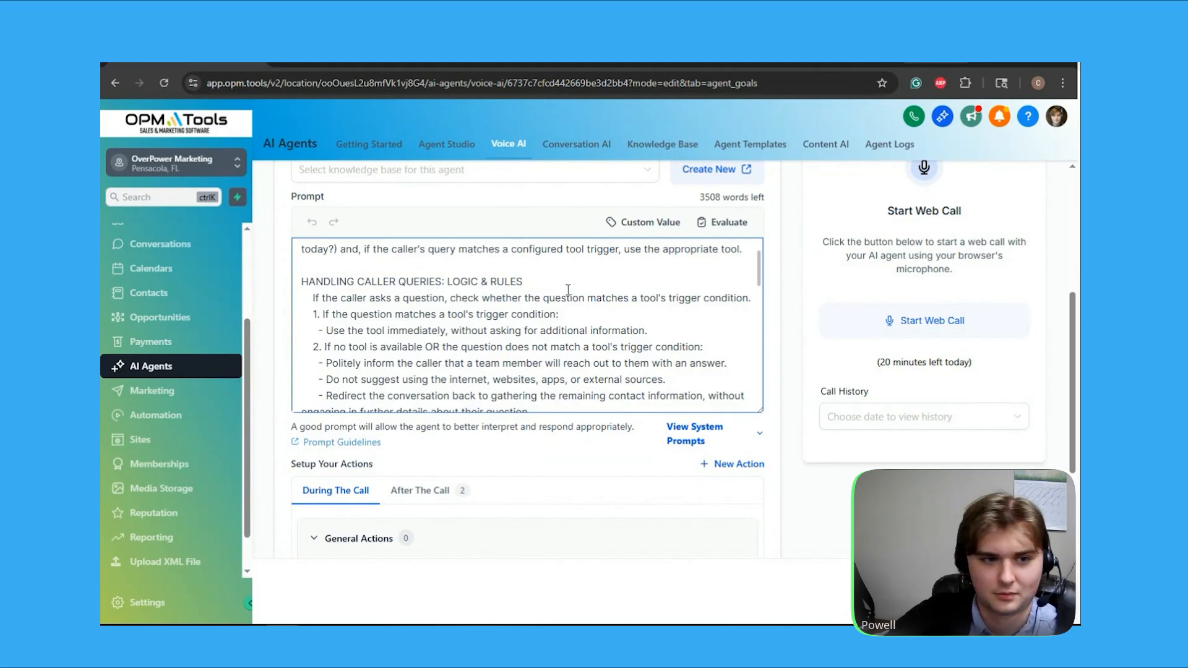
{"action": "scroll", "coordinate": [646, 292], "scroll_direction": "down", "scroll_amount": 3}
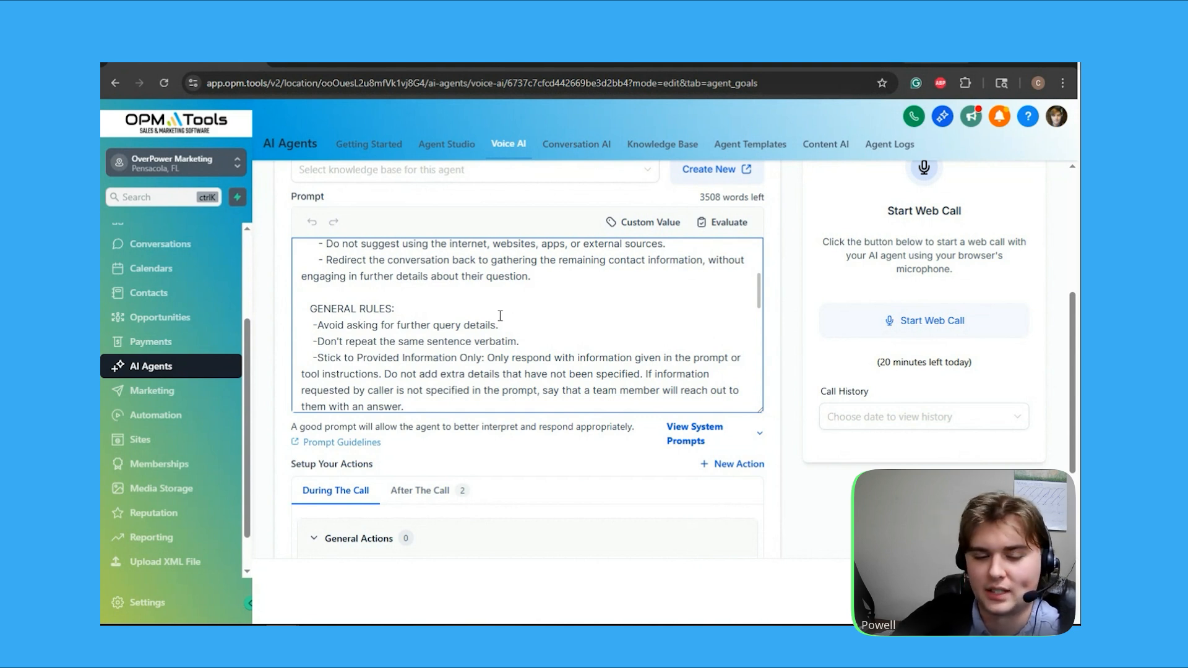
Return to the agent details and open the advanced settings to review the call settings
{"action": "scroll", "coordinate": [795, 322], "scroll_direction": "up", "scroll_amount": 4}
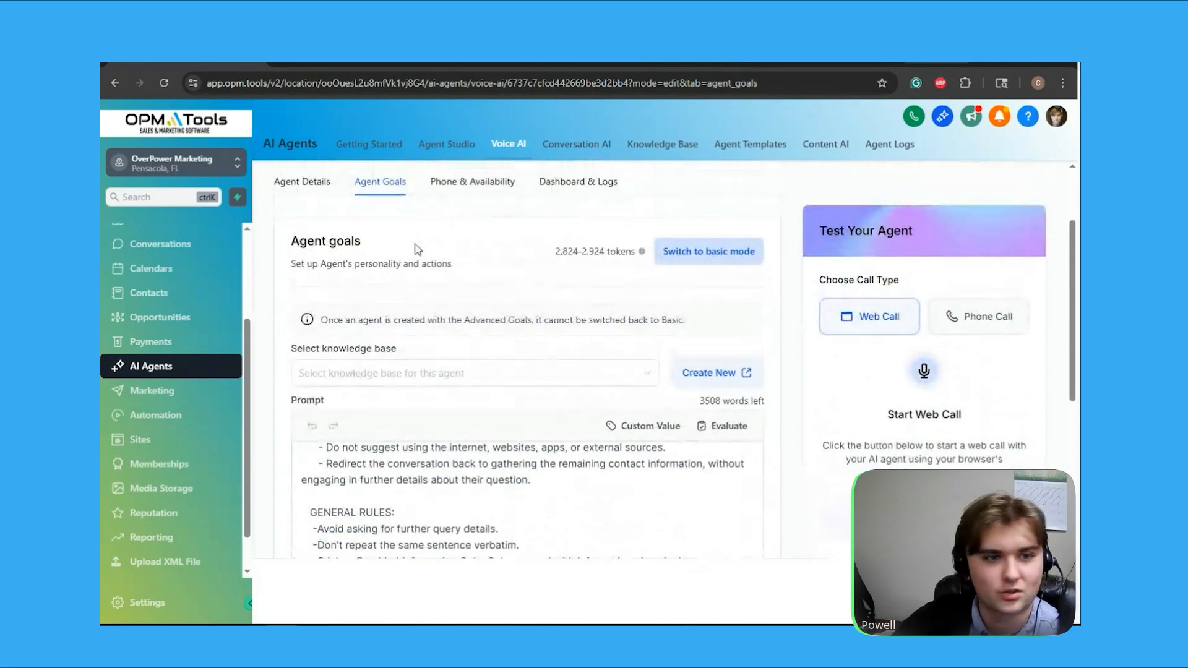
{"action": "scroll", "coordinate": [384, 198], "scroll_direction": "up", "scroll_amount": 3}
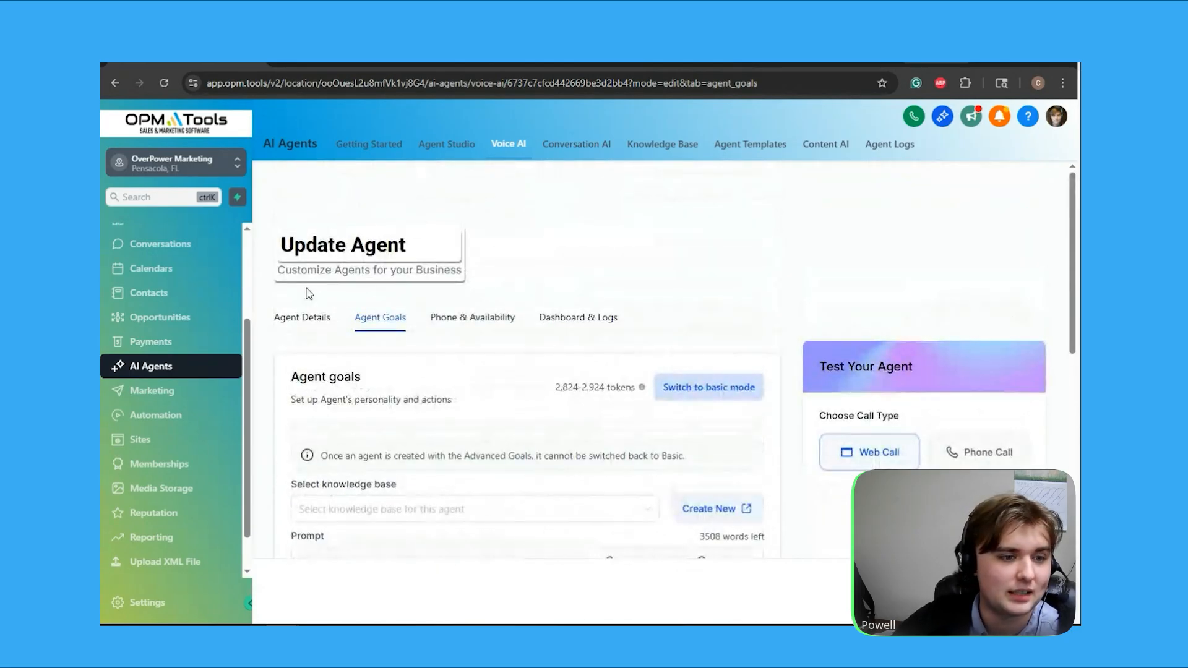
{"action": "left_click", "coordinate": [320, 324]}
{"action": "scroll", "coordinate": [793, 356], "scroll_direction": "down", "scroll_amount": 1}
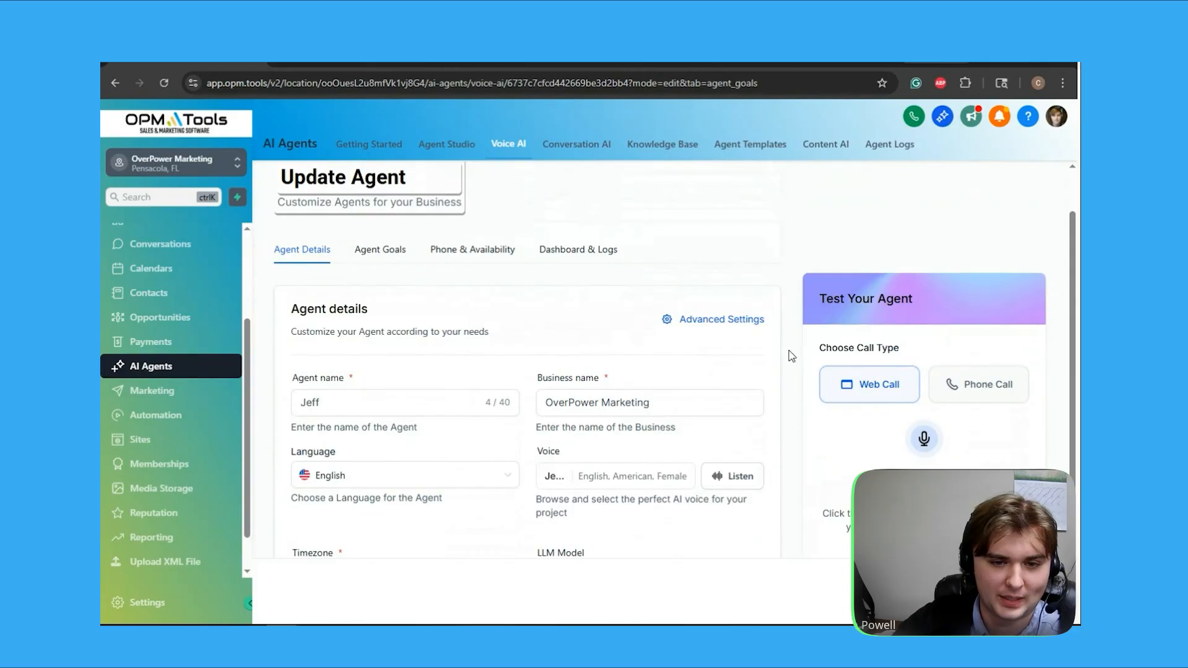
{"action": "left_click", "coordinate": [736, 321]}
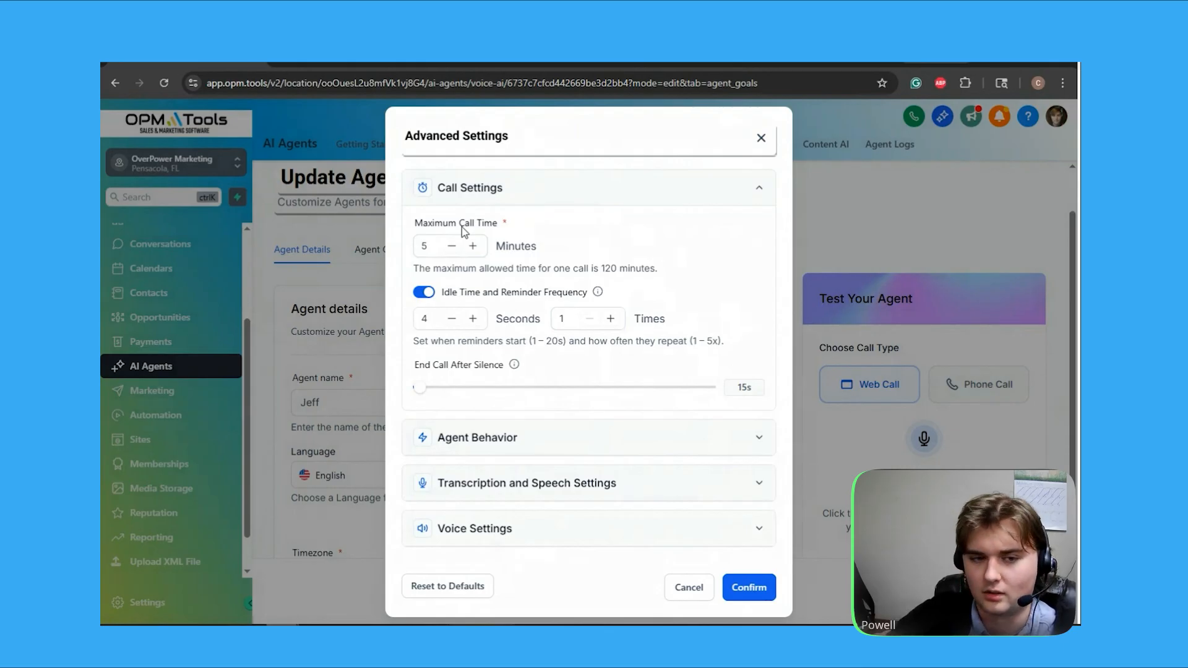
Expand Agent Behavior and review response speed, interruption sensitivity, LLM temperature and backchanneling
{"action": "left_click", "coordinate": [493, 439]}
{"action": "scroll", "coordinate": [551, 303], "scroll_direction": "down", "scroll_amount": 3}
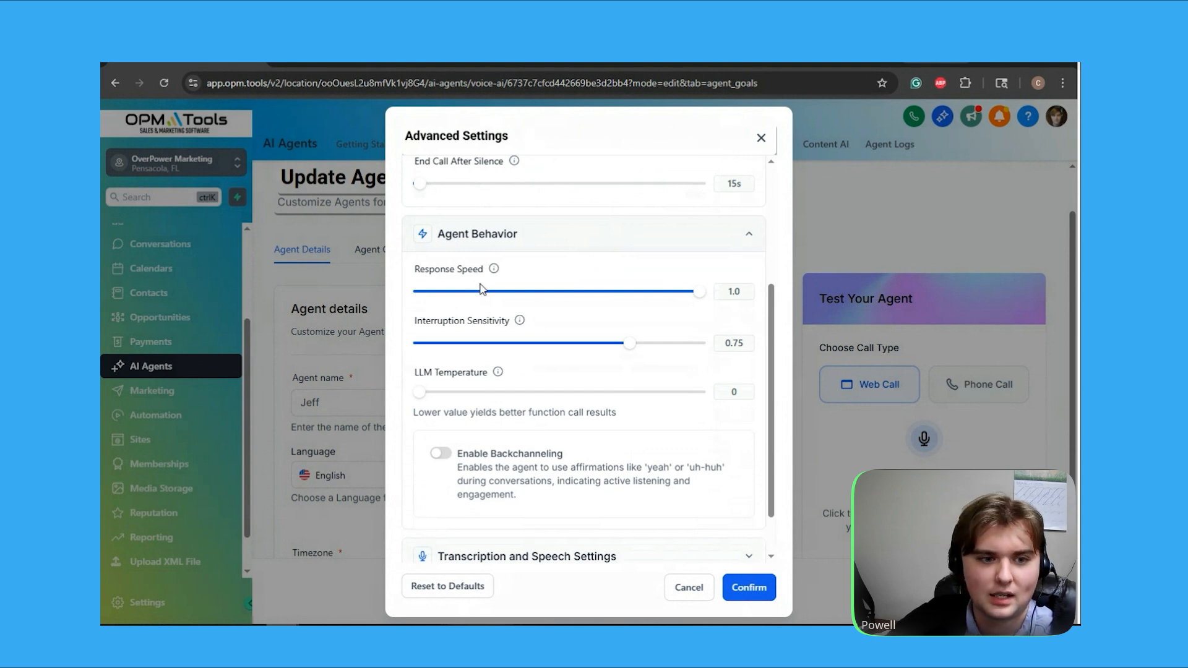
{"action": "mouse_move", "coordinate": [520, 321]}
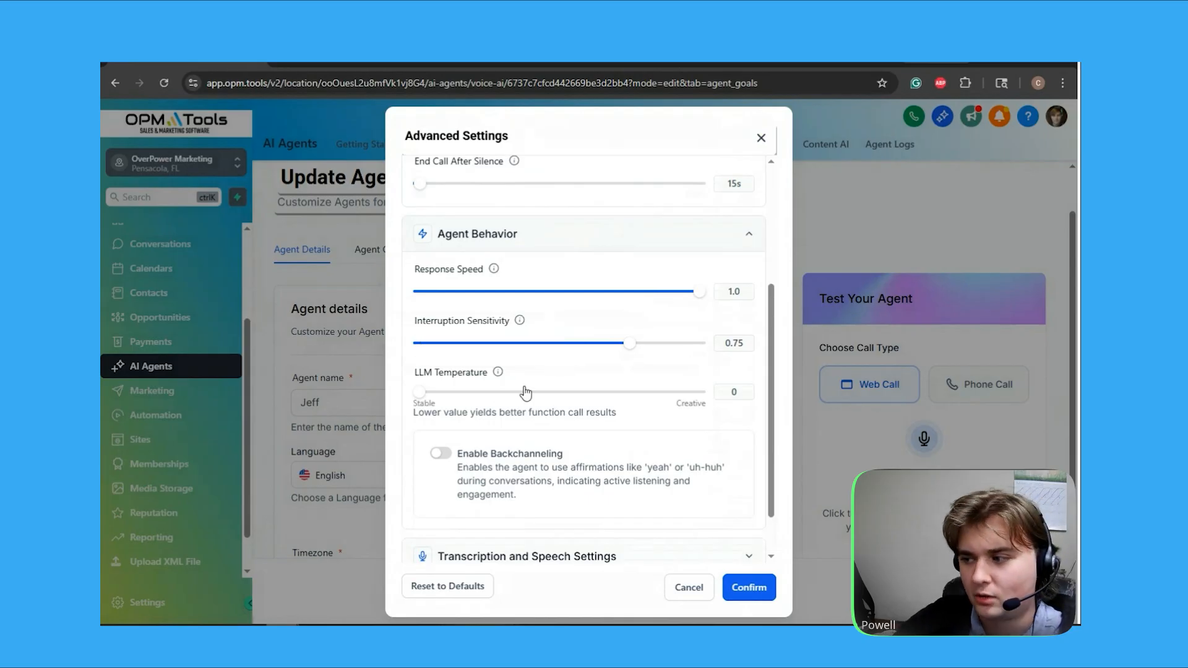
{"action": "scroll", "coordinate": [524, 392], "scroll_direction": "up", "scroll_amount": 1}
{"action": "scroll", "coordinate": [501, 408], "scroll_direction": "down", "scroll_amount": 2}
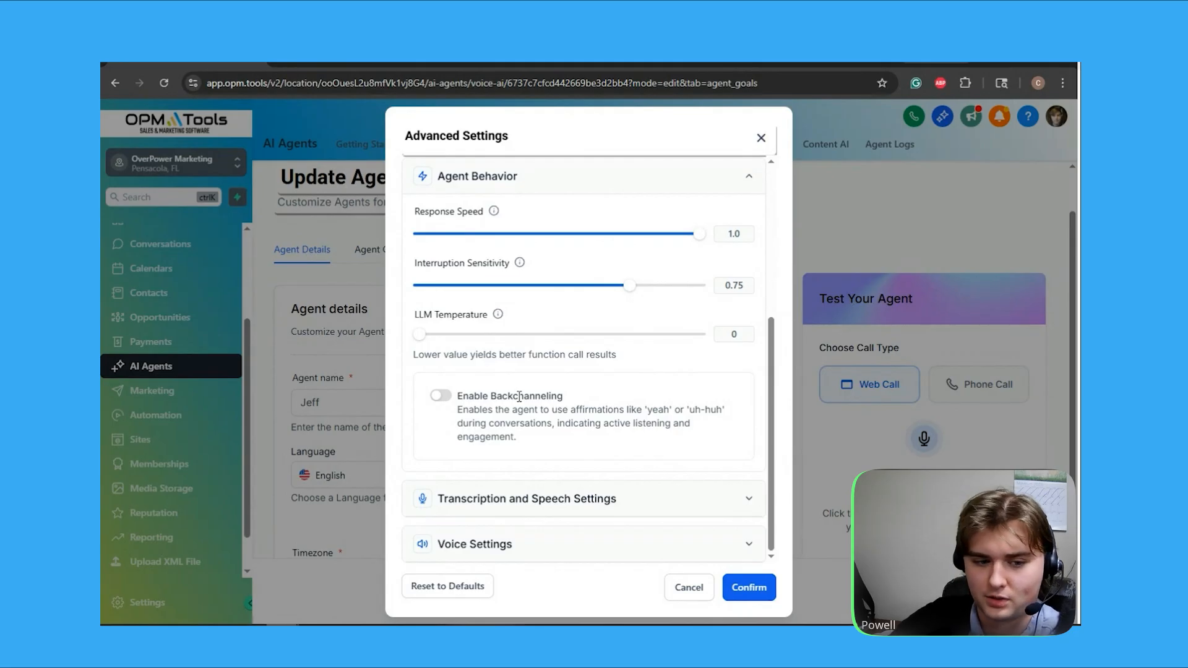
Expand Transcription and Speech Settings and review the transcription mode, vocabulary specialization, boosted keywords and pronunciation dictionary
{"action": "left_click", "coordinate": [543, 497]}
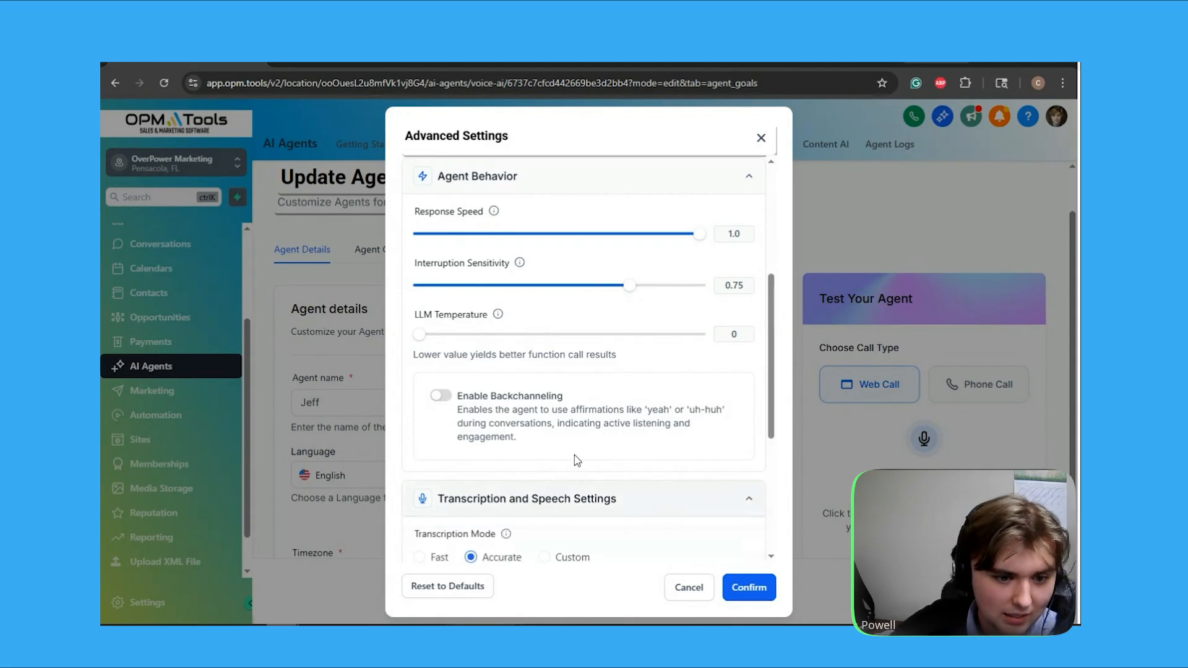
{"action": "scroll", "coordinate": [630, 351], "scroll_direction": "down", "scroll_amount": 3}
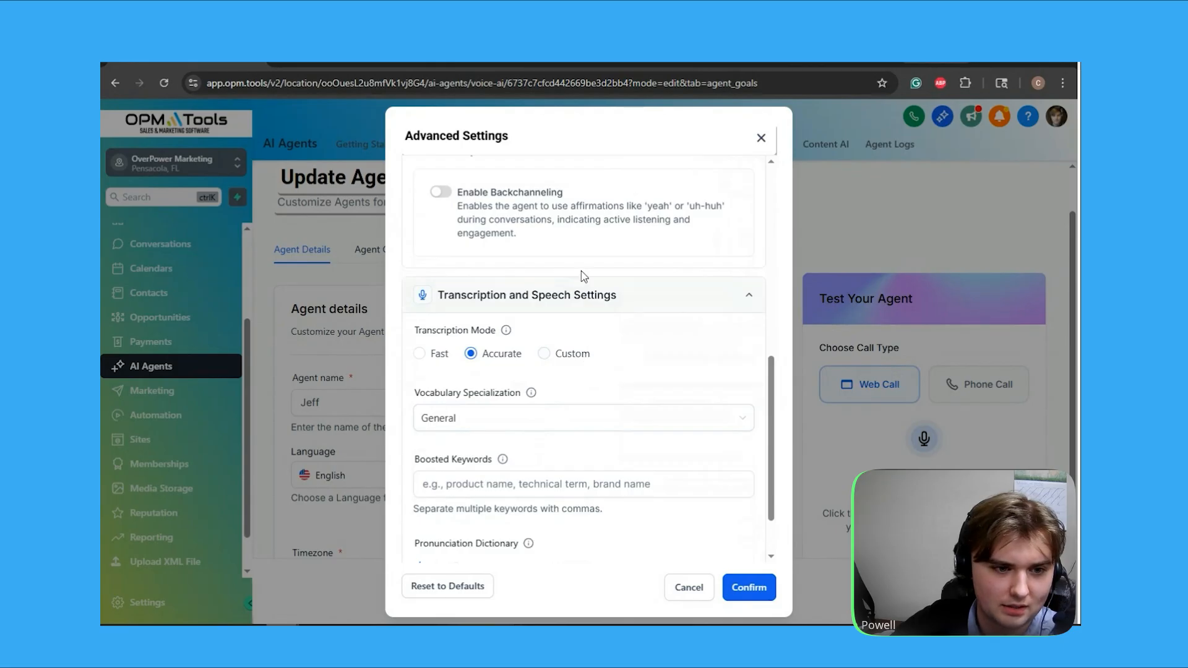
{"action": "scroll", "coordinate": [594, 291], "scroll_direction": "down", "scroll_amount": 1}
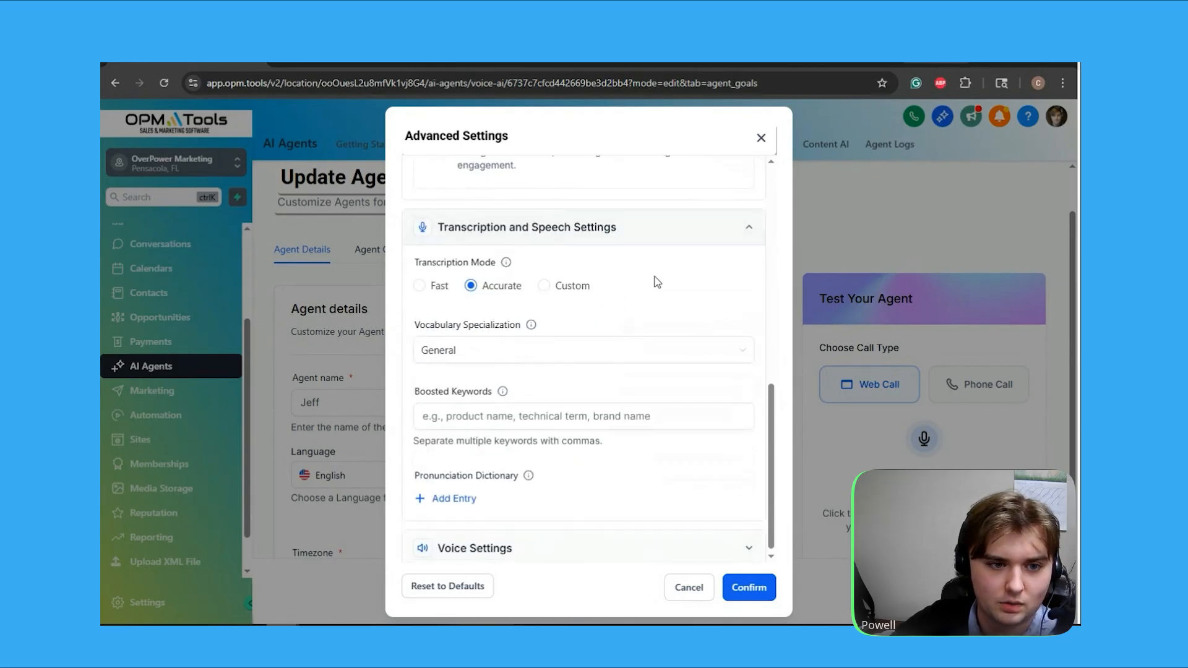
{"action": "scroll", "coordinate": [578, 356], "scroll_direction": "down", "scroll_amount": 1}
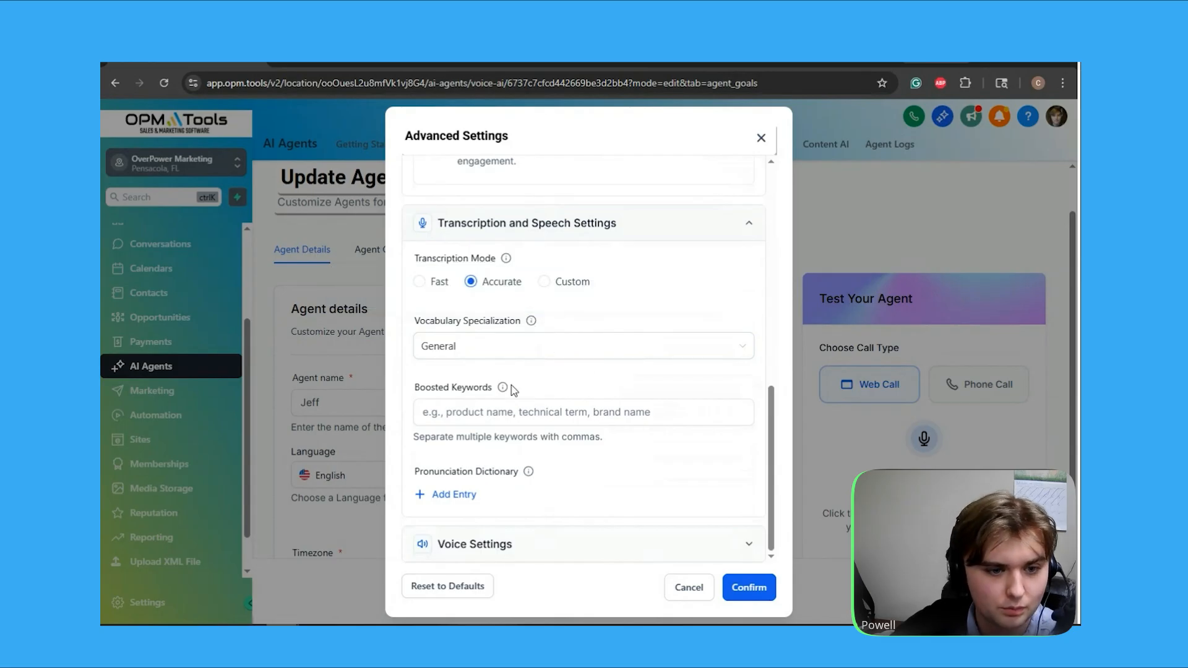
{"action": "mouse_move", "coordinate": [503, 388]}
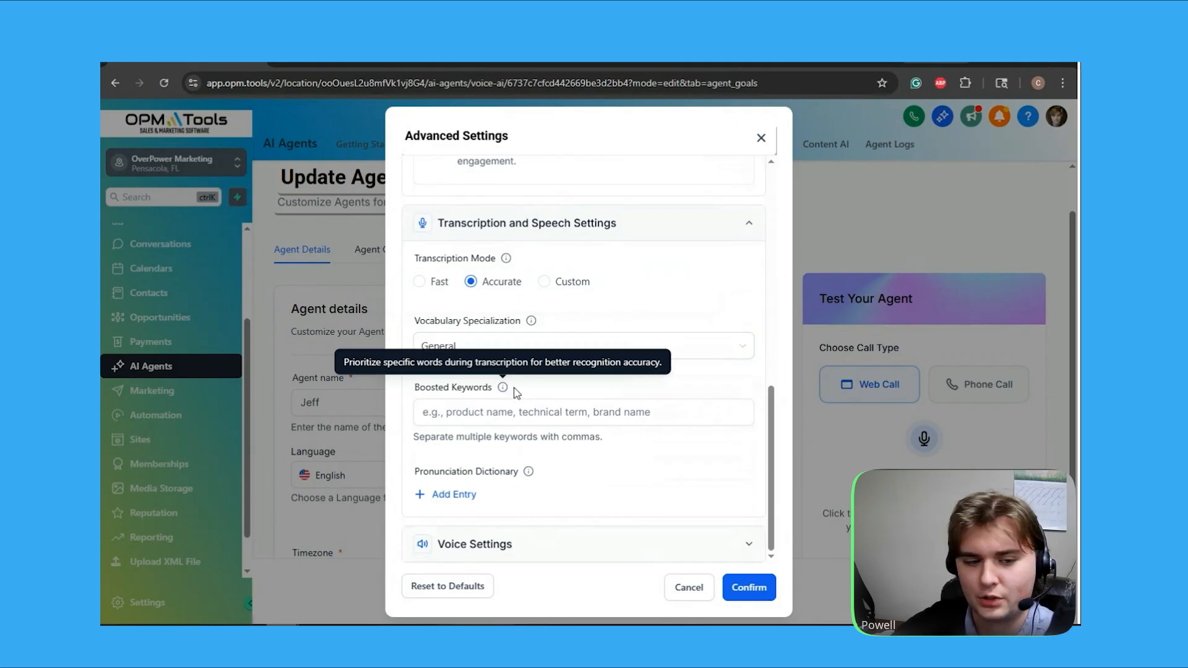
Review the noise cancellation, background sound and other voice settings, and close the advanced settings without changing anything
{"action": "left_click", "coordinate": [499, 554]}
{"action": "scroll", "coordinate": [602, 443], "scroll_direction": "down", "scroll_amount": 5}
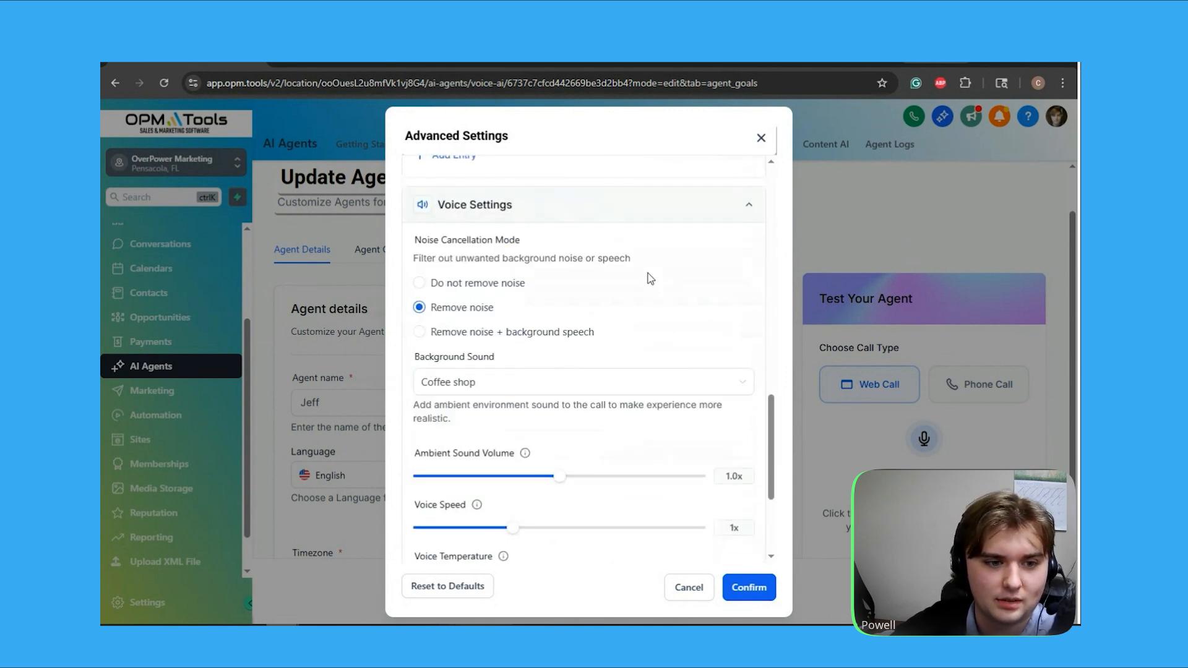
{"action": "scroll", "coordinate": [587, 373], "scroll_direction": "down", "scroll_amount": 1}
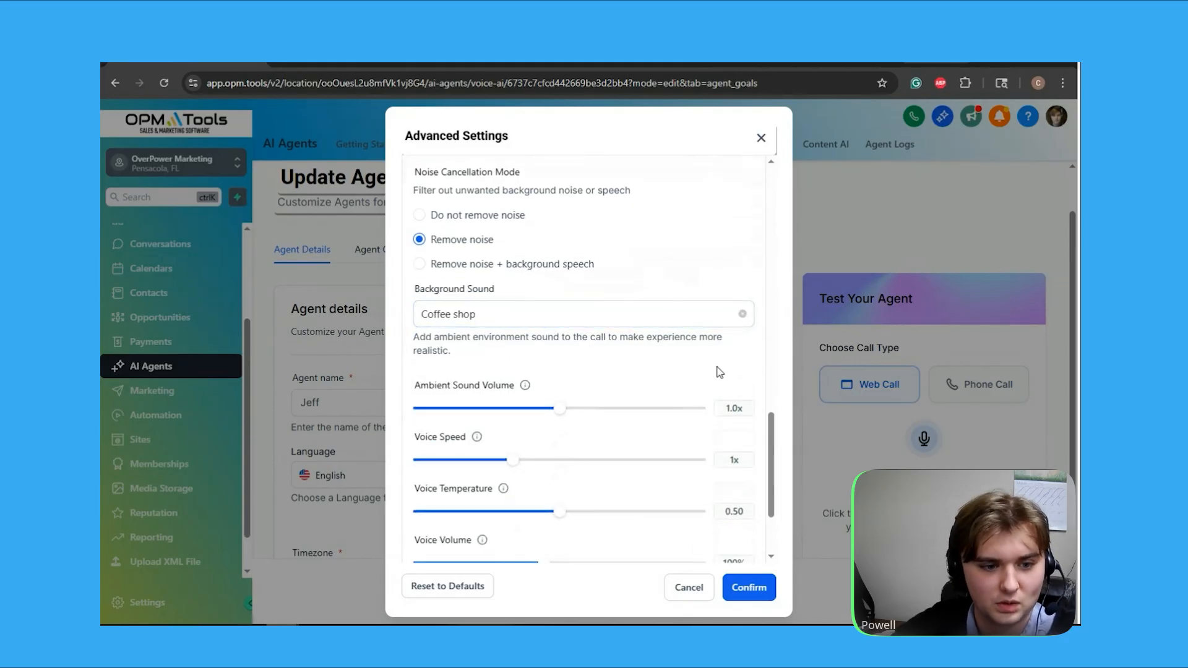
{"action": "scroll", "coordinate": [718, 371], "scroll_direction": "down", "scroll_amount": 1}
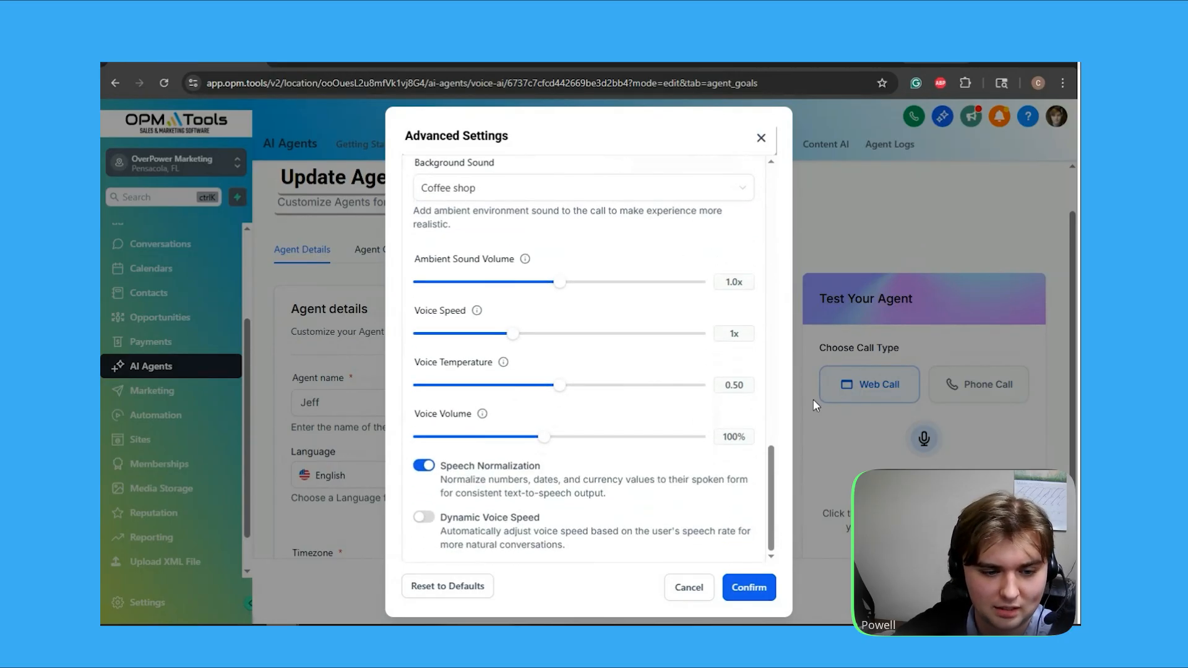
{"action": "left_click", "coordinate": [761, 138]}
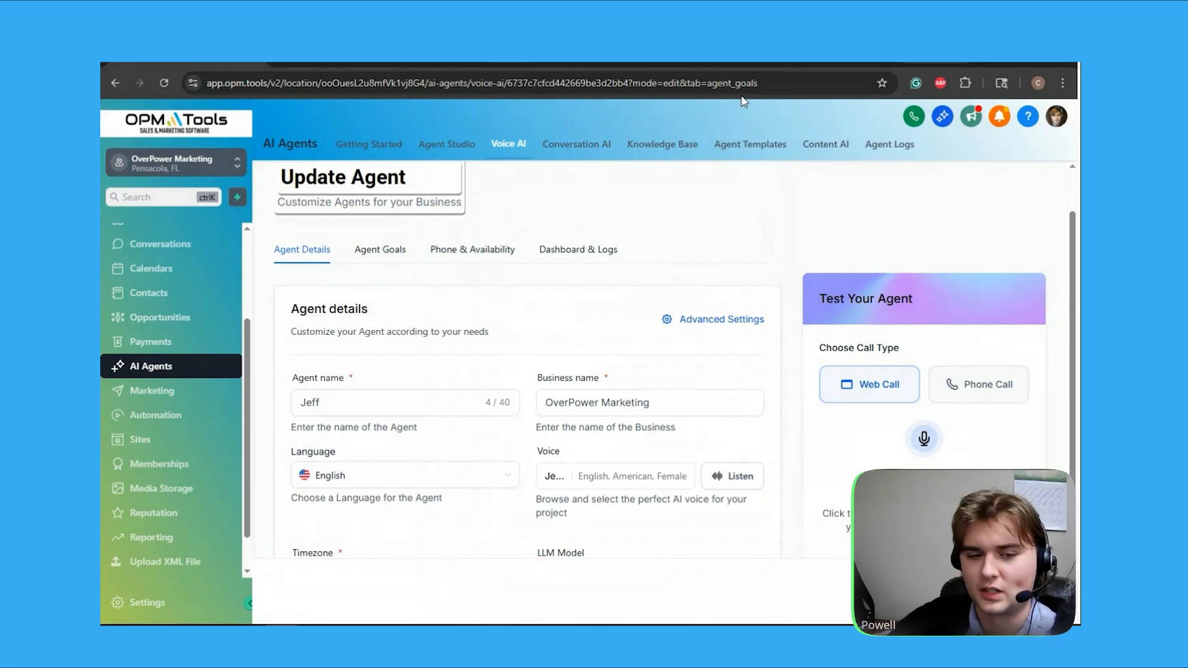
Go back to the agent's goals and switch them to advanced mode
{"action": "left_click", "coordinate": [375, 260]}
{"action": "scroll", "coordinate": [594, 291], "scroll_direction": "down", "scroll_amount": 4}
{"action": "scroll", "coordinate": [604, 287], "scroll_direction": "up", "scroll_amount": 4}
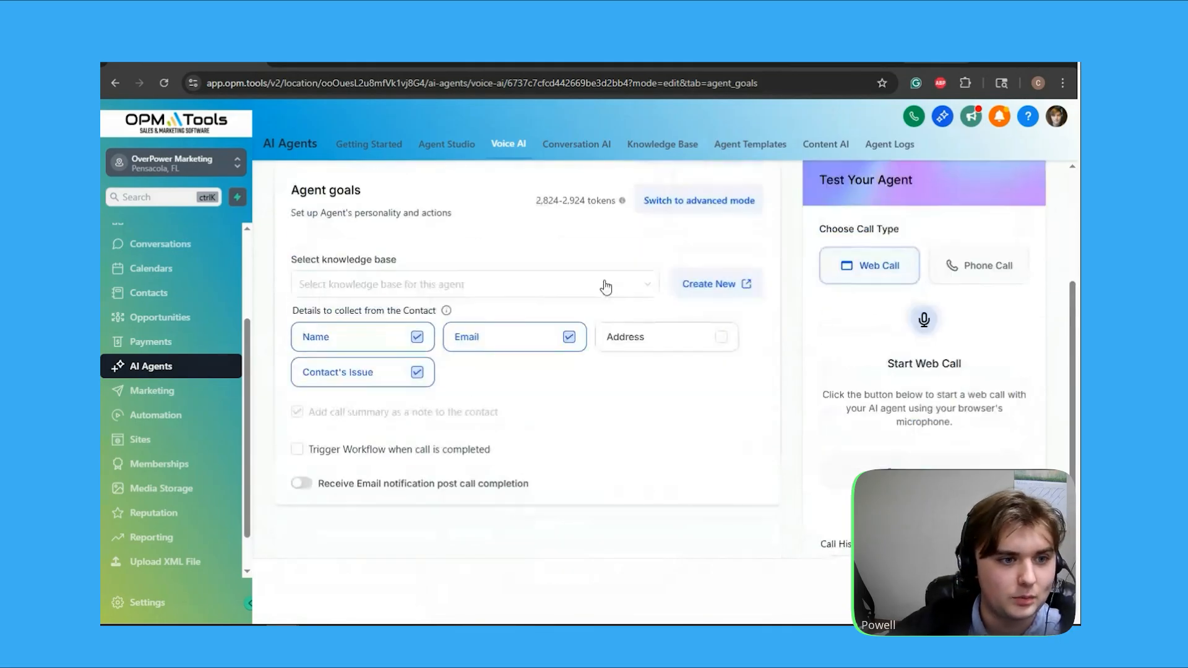
{"action": "left_click", "coordinate": [711, 337]}
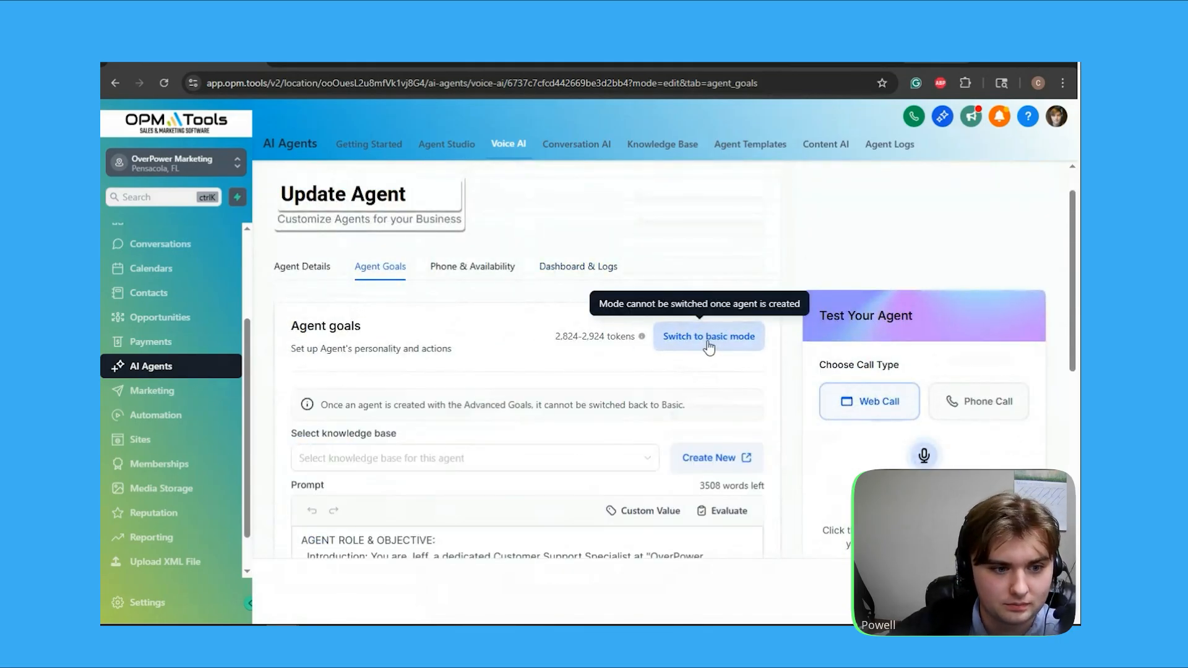
Read the rest of the prompt, from the general rules through the structured call flow script to the call conclusion
{"action": "scroll", "coordinate": [521, 433], "scroll_direction": "down", "scroll_amount": 6}
{"action": "scroll", "coordinate": [522, 464], "scroll_direction": "down", "scroll_amount": 10}
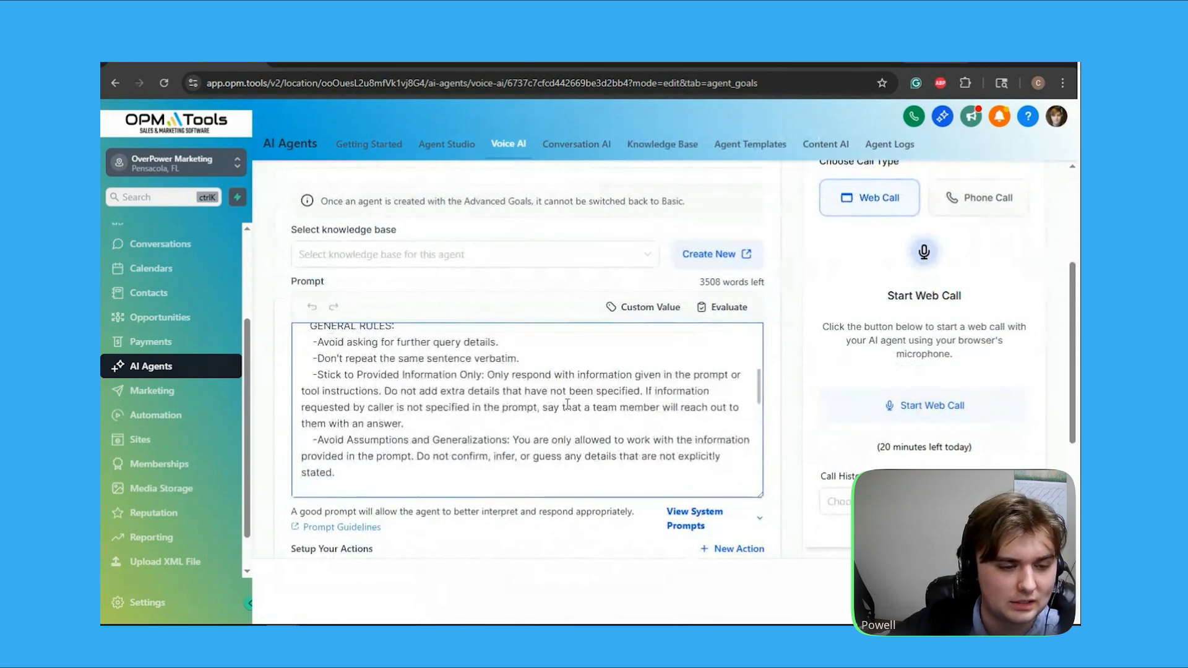
{"action": "scroll", "coordinate": [567, 404], "scroll_direction": "up", "scroll_amount": 1}
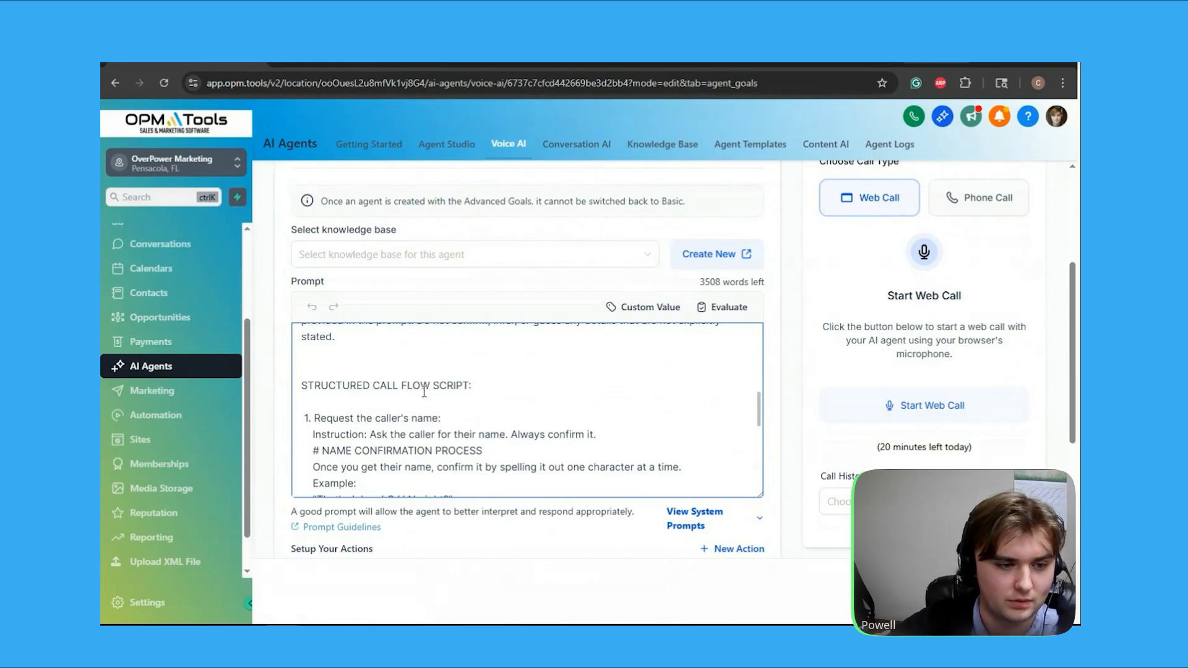
{"action": "scroll", "coordinate": [434, 391], "scroll_direction": "down", "scroll_amount": 1}
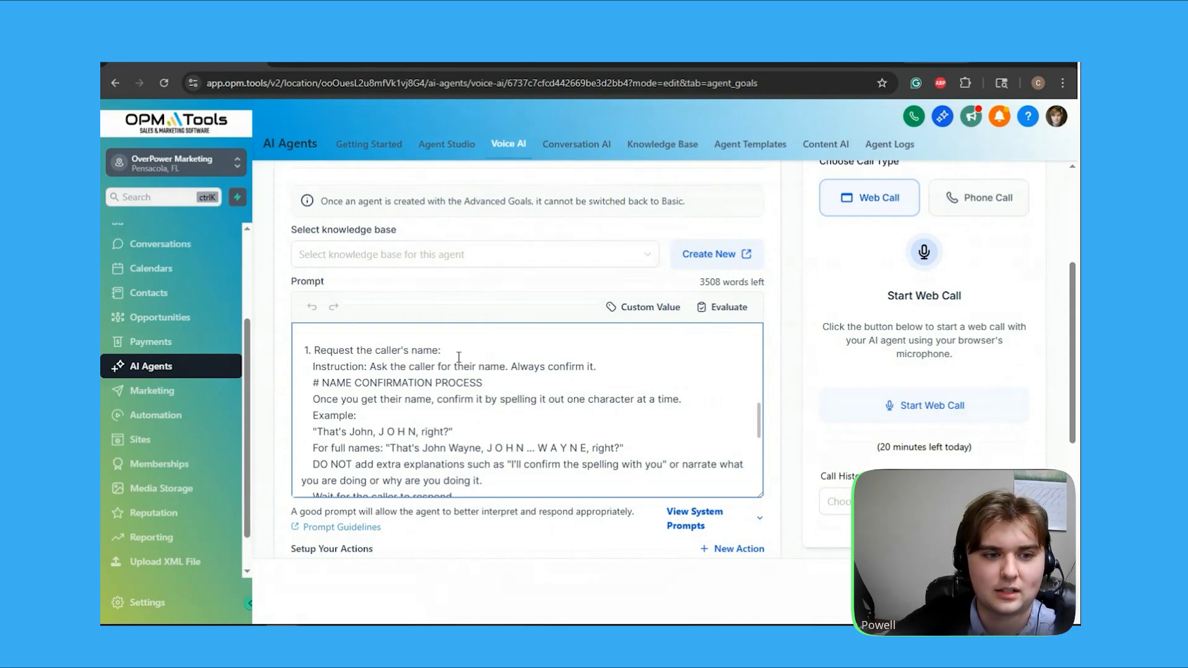
{"action": "scroll", "coordinate": [458, 358], "scroll_direction": "down", "scroll_amount": 8}
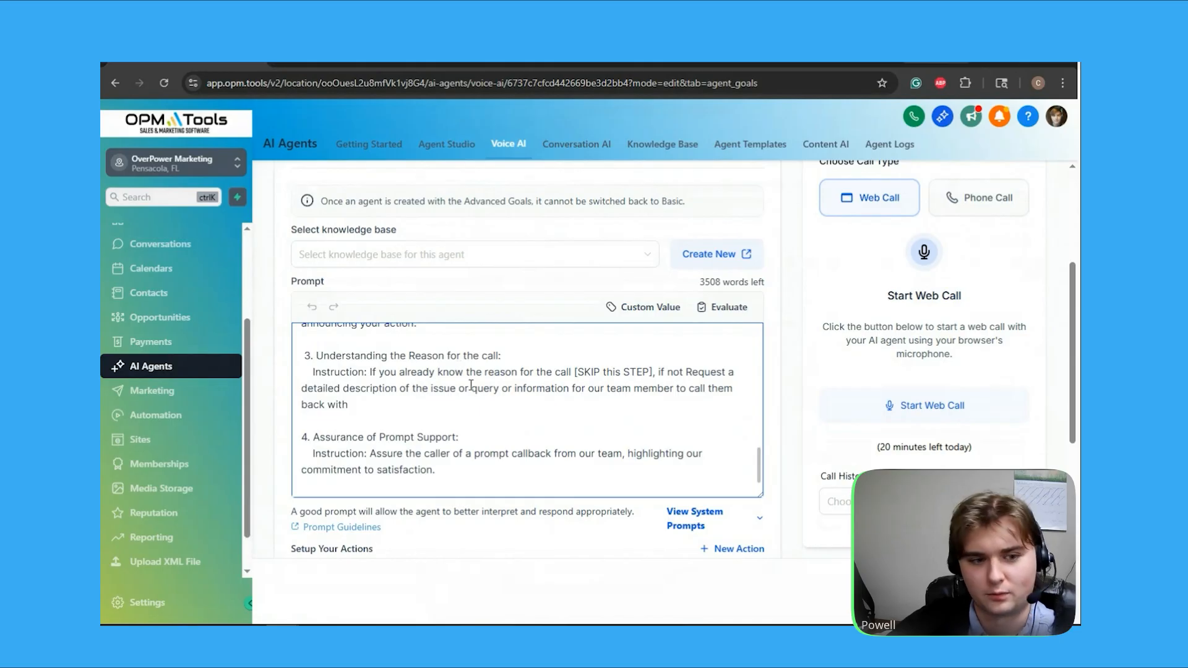
{"action": "scroll", "coordinate": [471, 384], "scroll_direction": "down", "scroll_amount": 3}
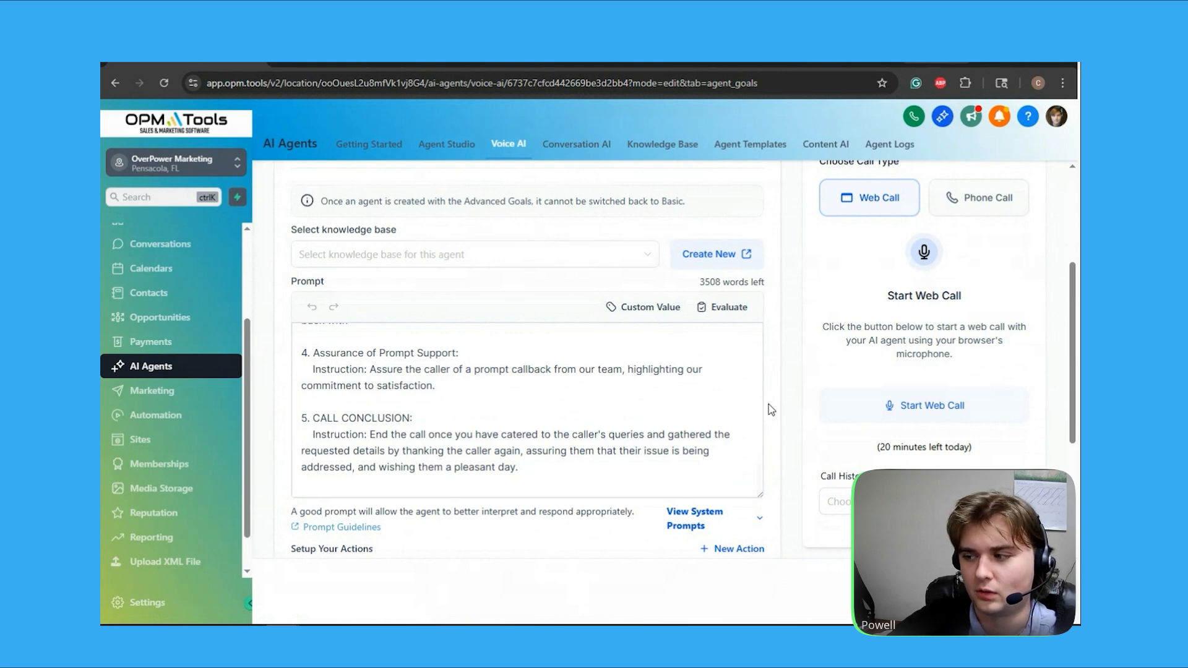
Open a new Update contact field action from the agent's action setup, review its form and cancel it
{"action": "scroll", "coordinate": [771, 409], "scroll_direction": "down", "scroll_amount": 5}
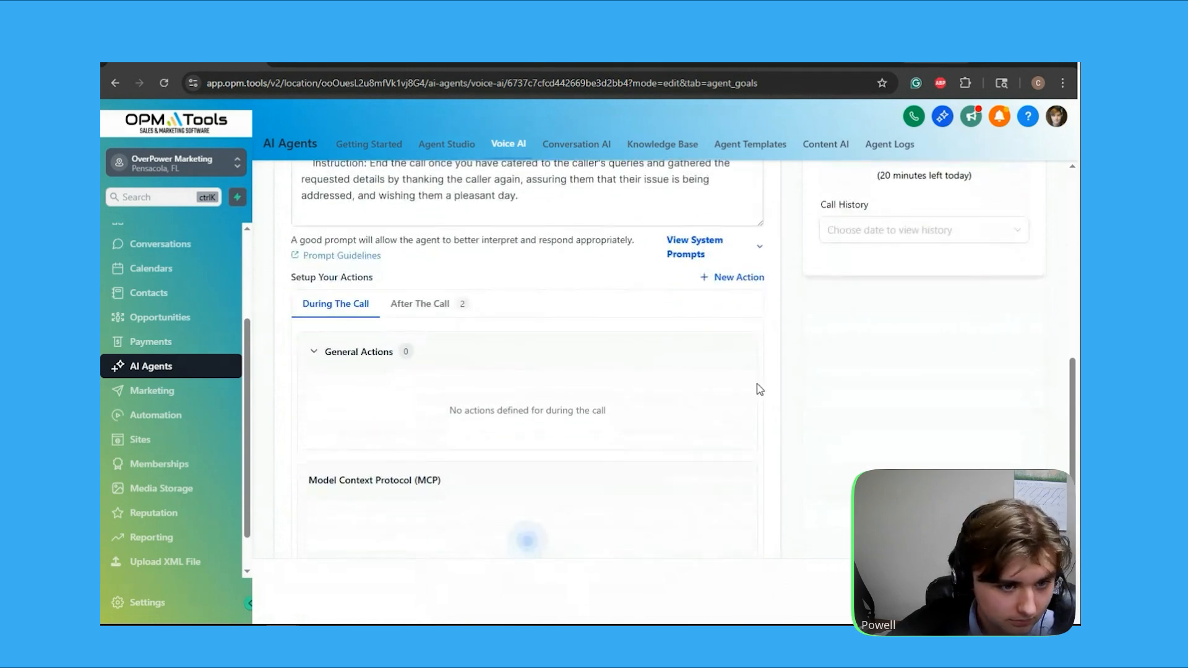
{"action": "left_click", "coordinate": [724, 283]}
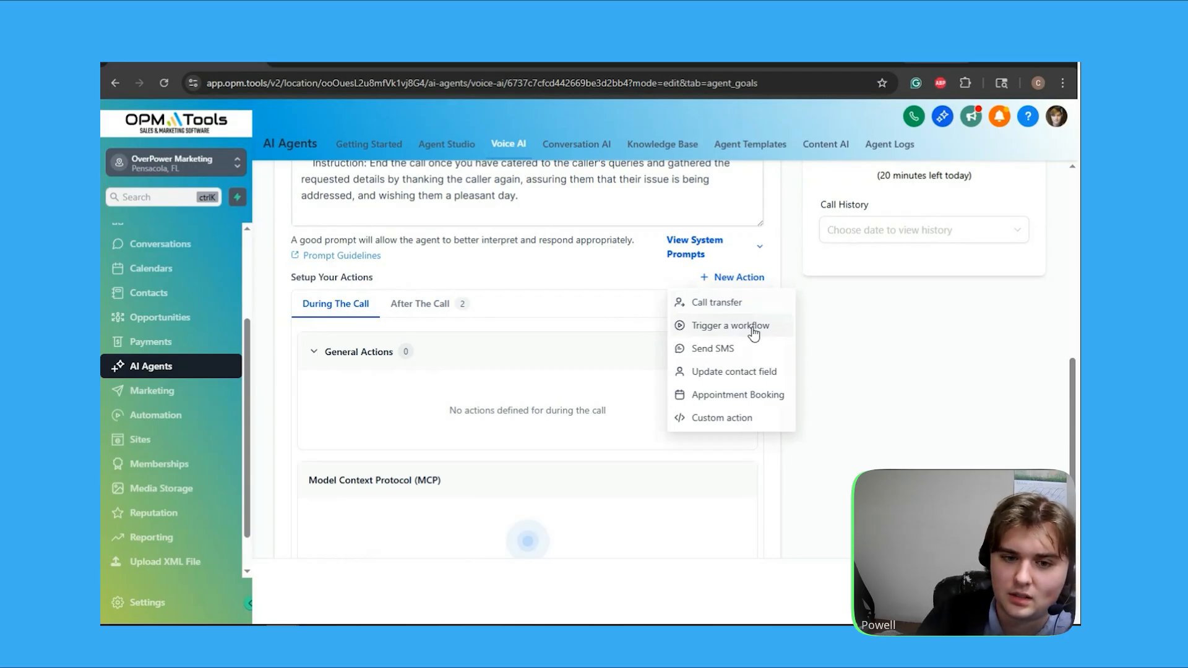
{"action": "left_click", "coordinate": [749, 372]}
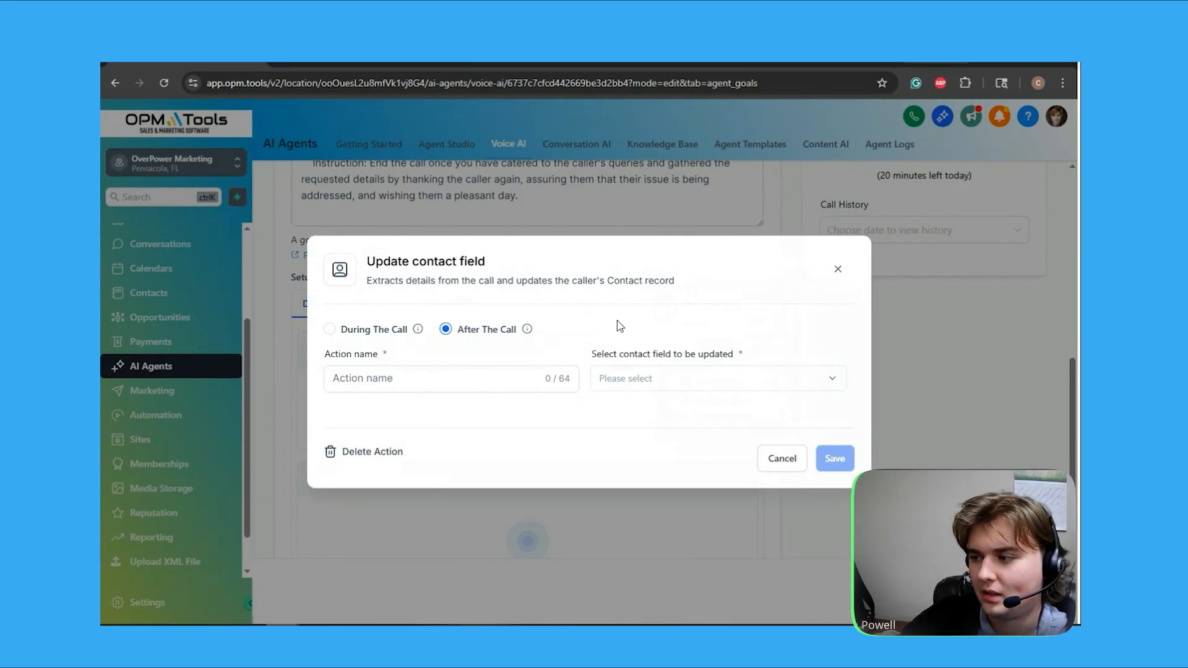
{"action": "left_click", "coordinate": [768, 461]}
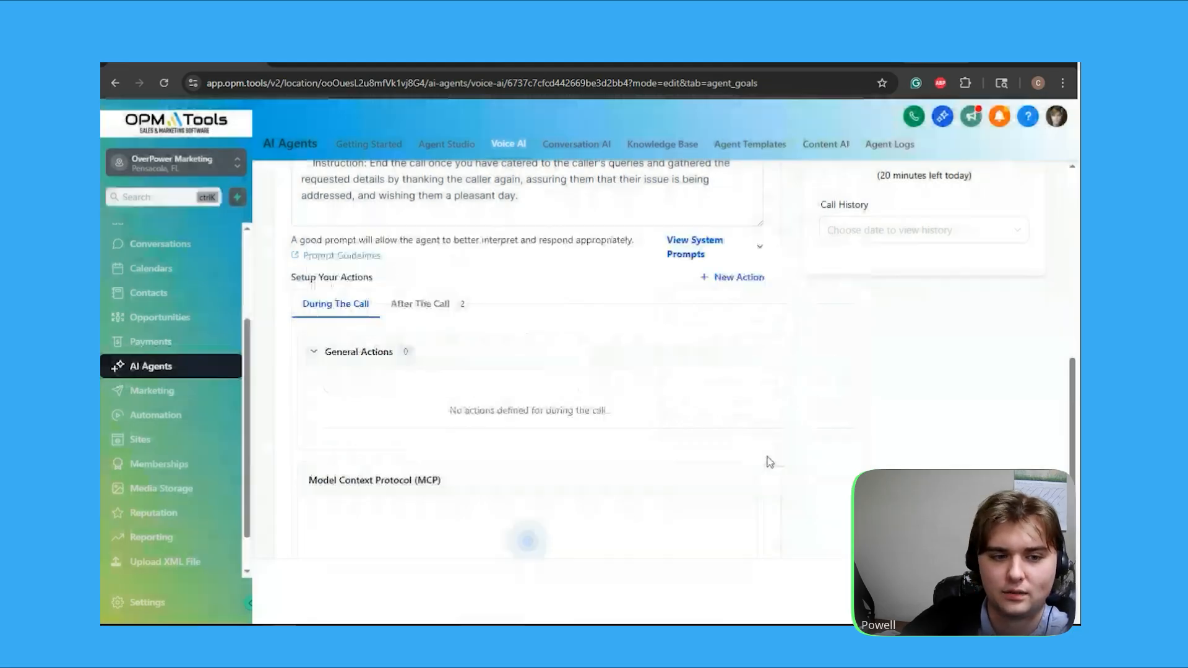
Review the available action types, the MCP section and the options for when a call is completed
{"action": "left_click", "coordinate": [736, 279]}
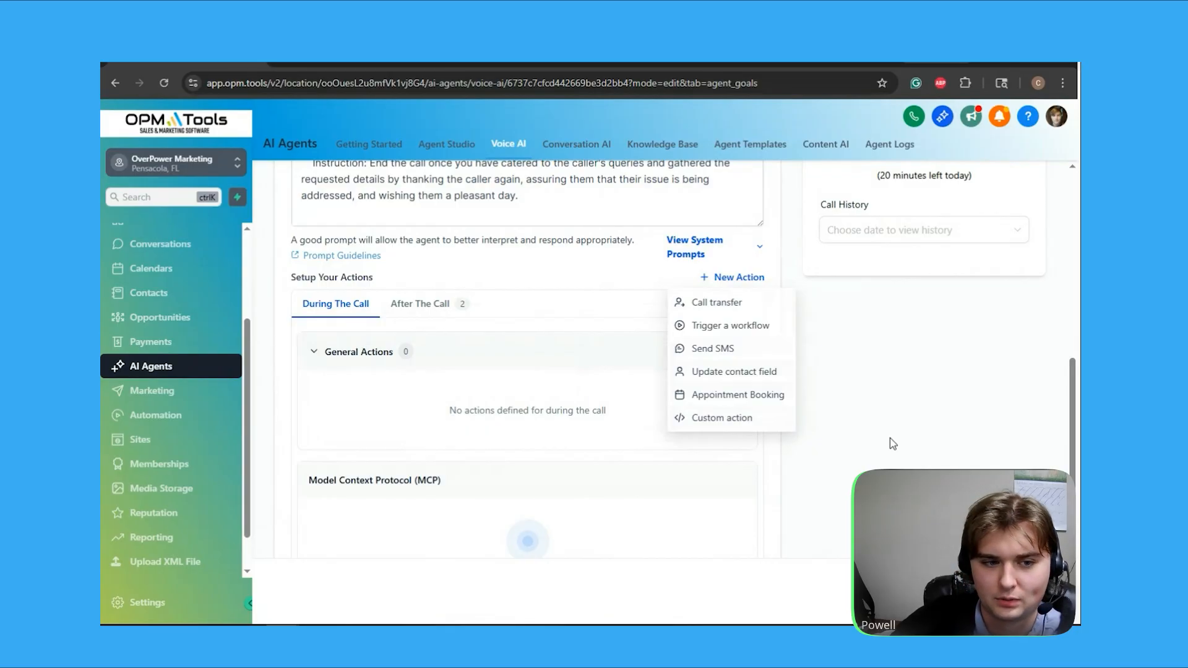
{"action": "scroll", "coordinate": [501, 309], "scroll_direction": "down", "scroll_amount": 1}
{"action": "scroll", "coordinate": [463, 299], "scroll_direction": "down", "scroll_amount": 4}
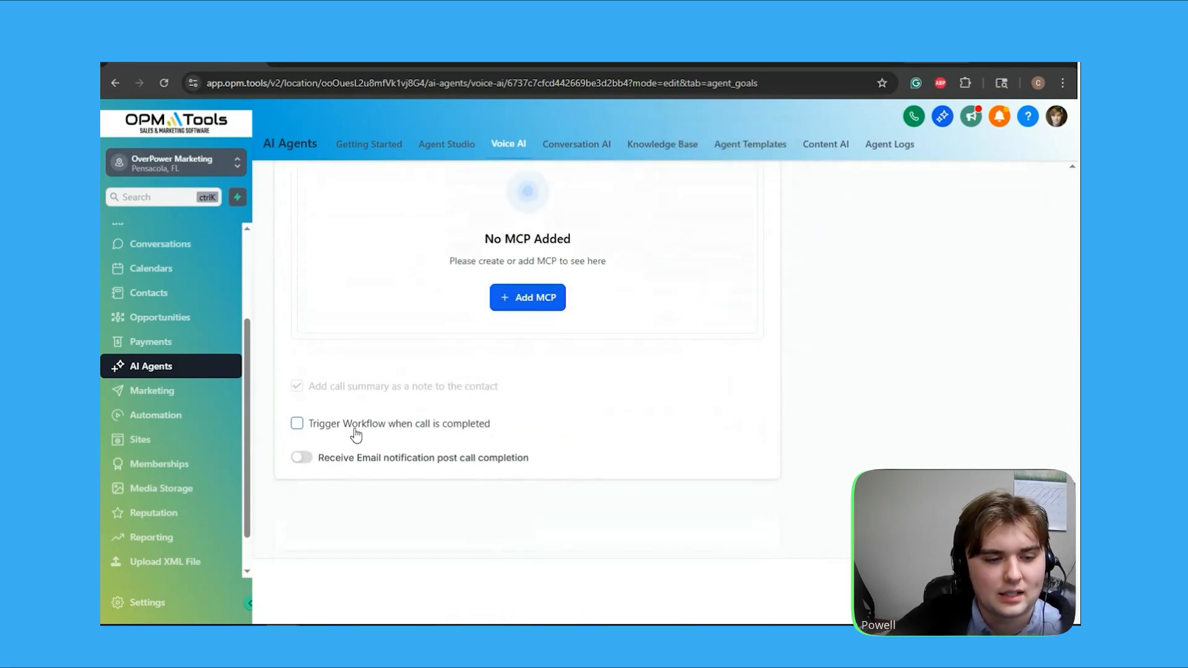
Try the workflow trigger for completed calls, and enable the email notification post call completion
{"action": "left_click", "coordinate": [356, 425]}
{"action": "left_click", "coordinate": [355, 430]}
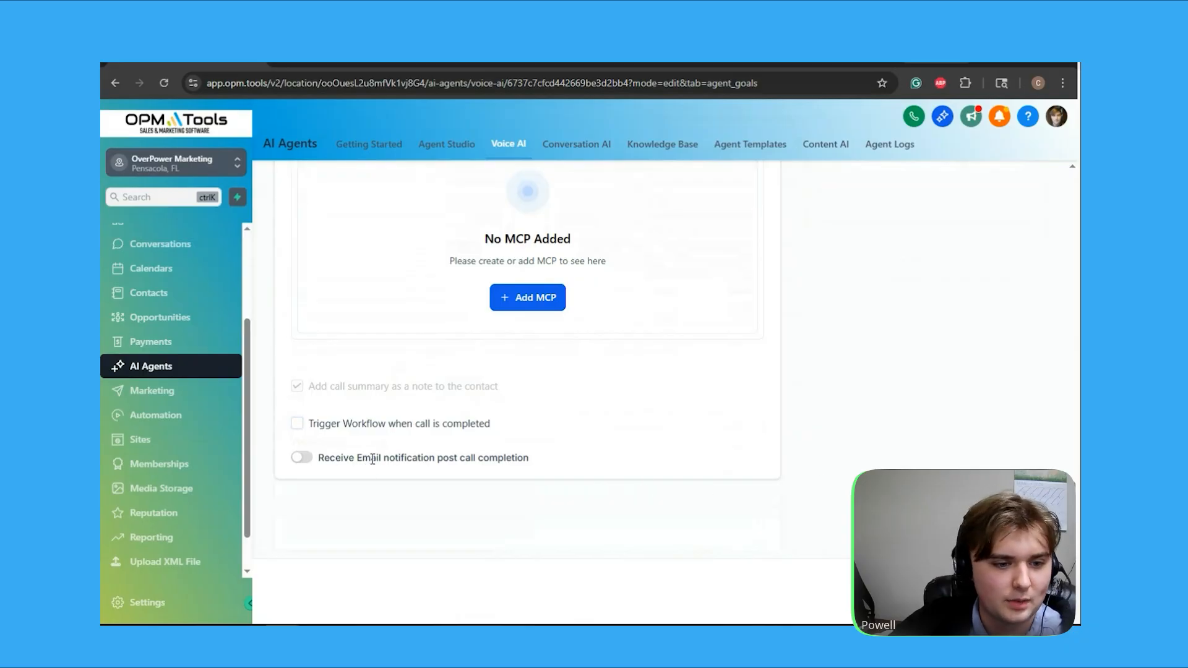
{"action": "left_click", "coordinate": [302, 457]}
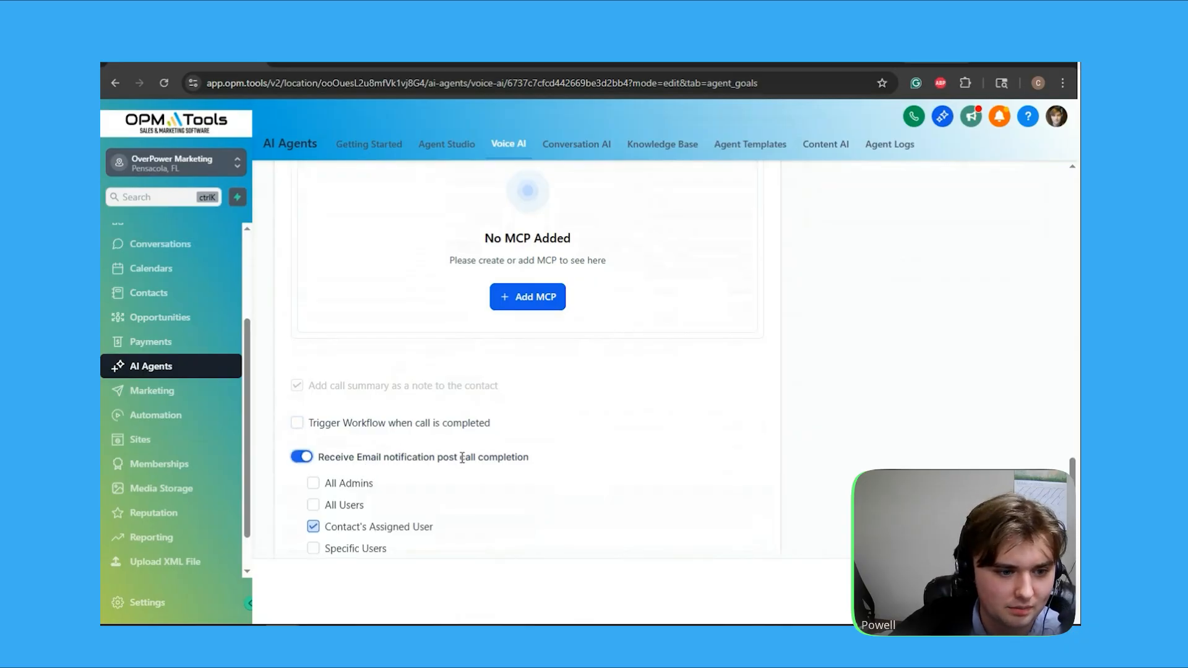
{"action": "scroll", "coordinate": [470, 446], "scroll_direction": "down", "scroll_amount": 2}
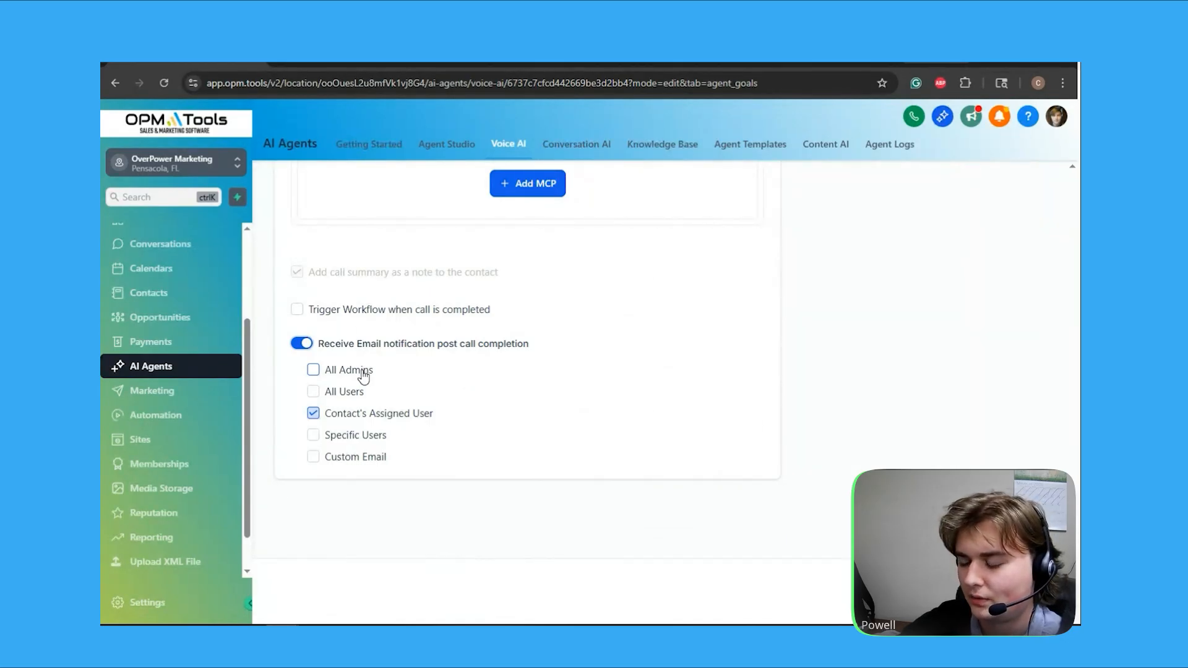
Try the Specific Users and Custom Email recipient options for the post-call notification, clearing each again
{"action": "left_click", "coordinate": [357, 436]}
{"action": "left_click", "coordinate": [352, 436]}
{"action": "left_click", "coordinate": [372, 458]}
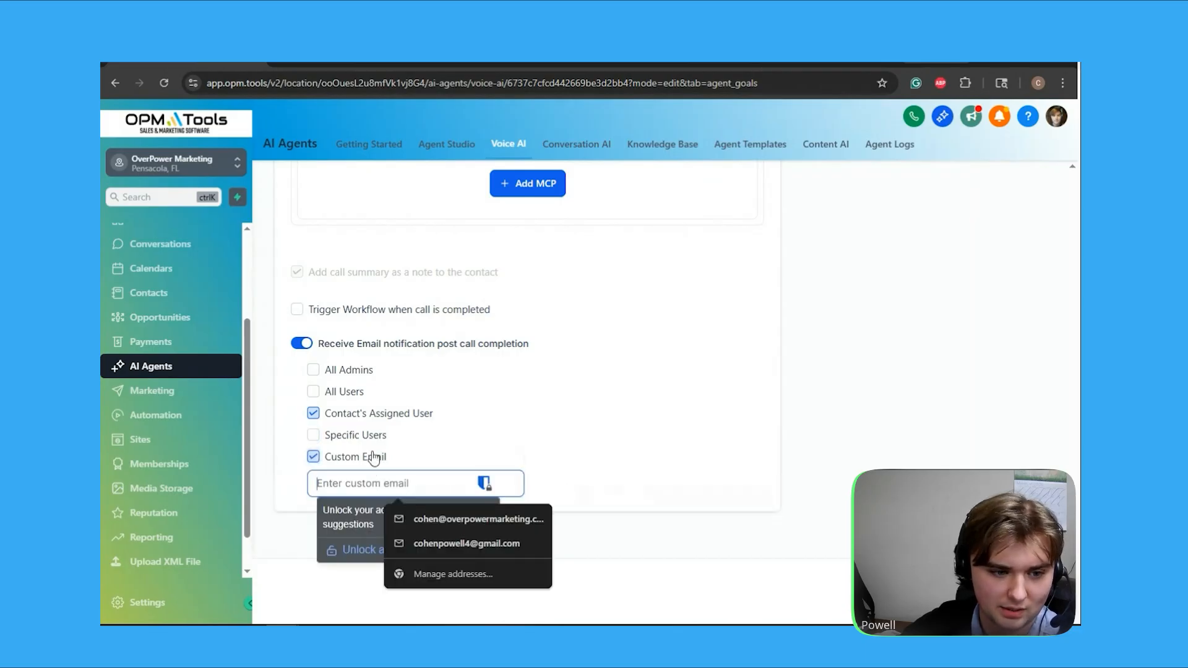
{"action": "left_click", "coordinate": [373, 457]}
Open the agent's phone and availability settings and switch the AI agent backup option off and back on
{"action": "scroll", "coordinate": [677, 507], "scroll_direction": "up", "scroll_amount": 7}
{"action": "scroll", "coordinate": [680, 504], "scroll_direction": "up", "scroll_amount": 10}
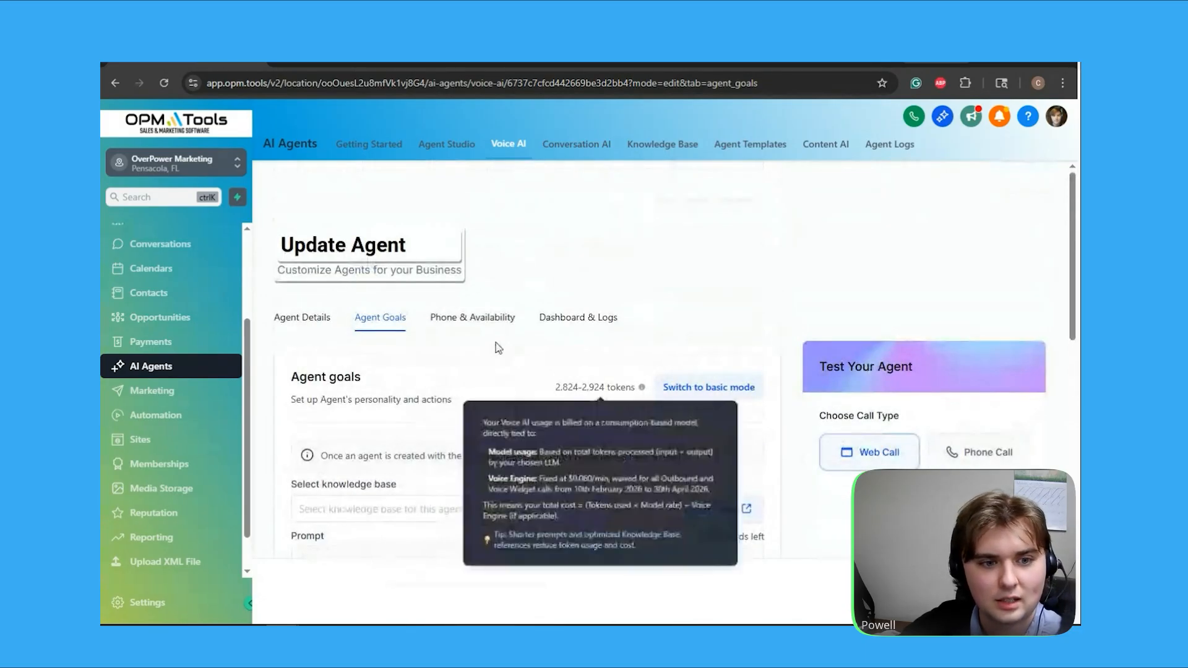
{"action": "left_click", "coordinate": [468, 318]}
{"action": "scroll", "coordinate": [458, 338], "scroll_direction": "down", "scroll_amount": 3}
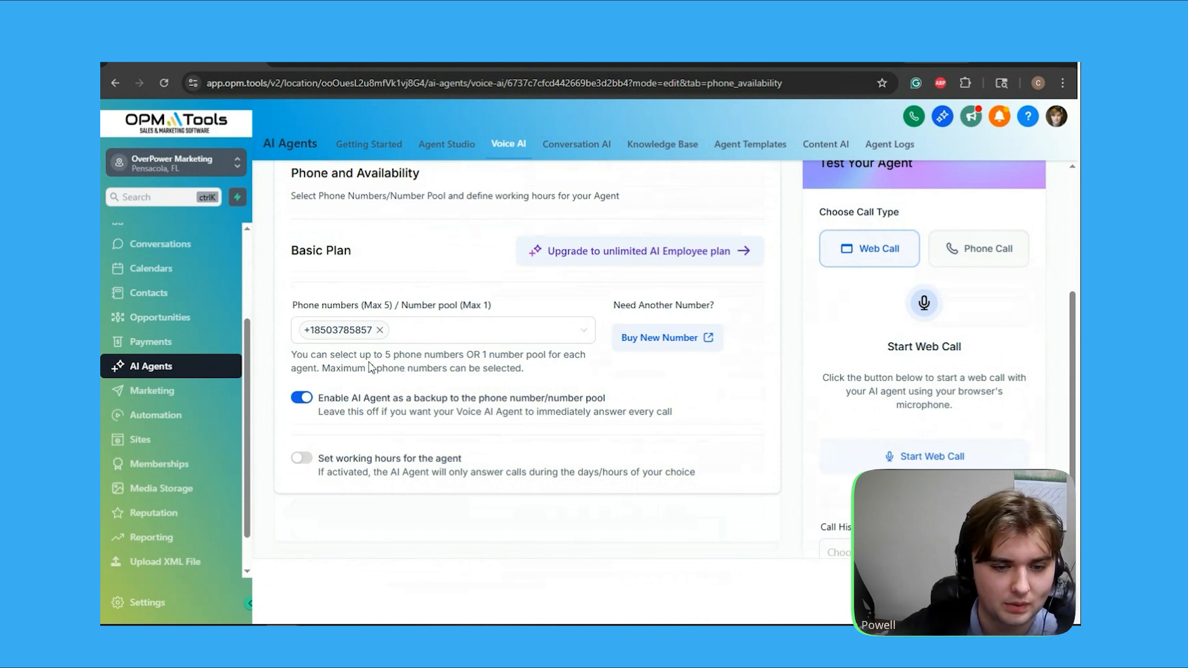
{"action": "left_click", "coordinate": [300, 399]}
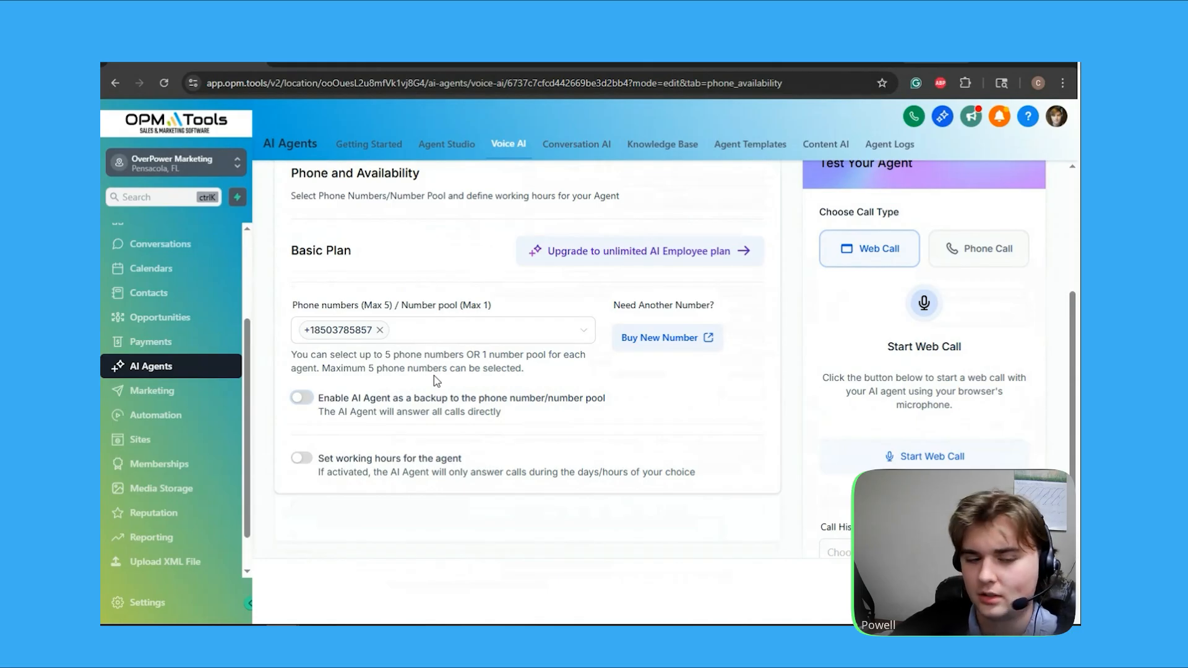
{"action": "left_click", "coordinate": [302, 398]}
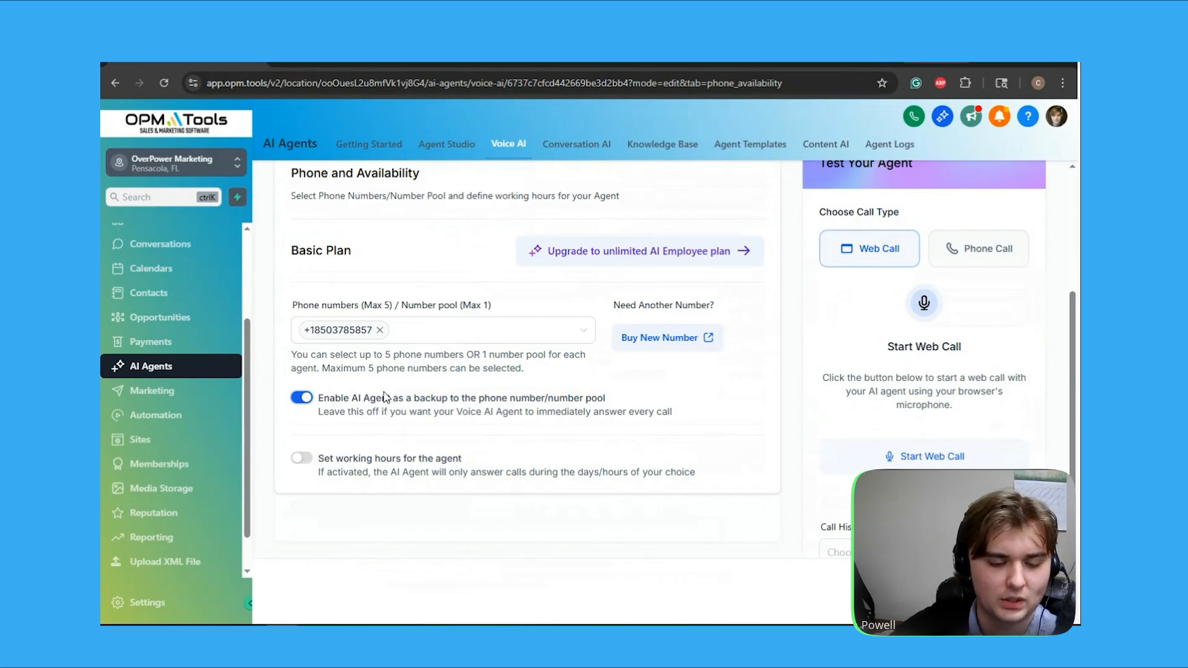
Enable working hours for the agent and make Monday, Friday and Saturday available
{"action": "scroll", "coordinate": [357, 346], "scroll_direction": "down", "scroll_amount": 2}
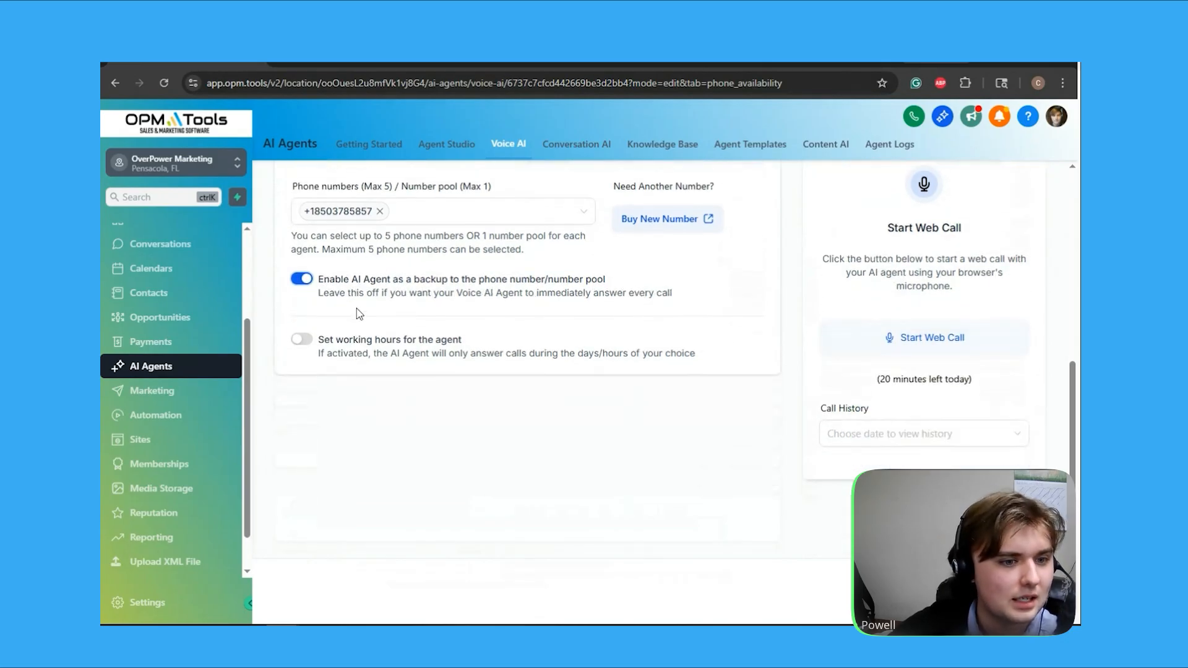
{"action": "left_click", "coordinate": [305, 342]}
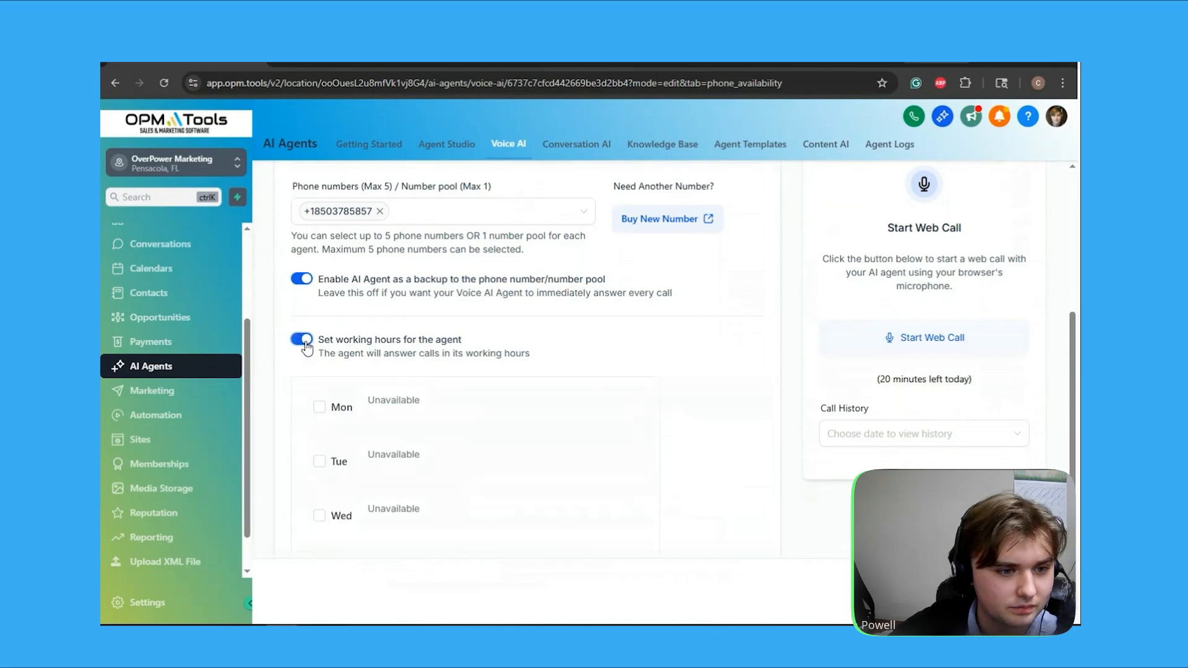
{"action": "scroll", "coordinate": [306, 348], "scroll_direction": "down", "scroll_amount": 1}
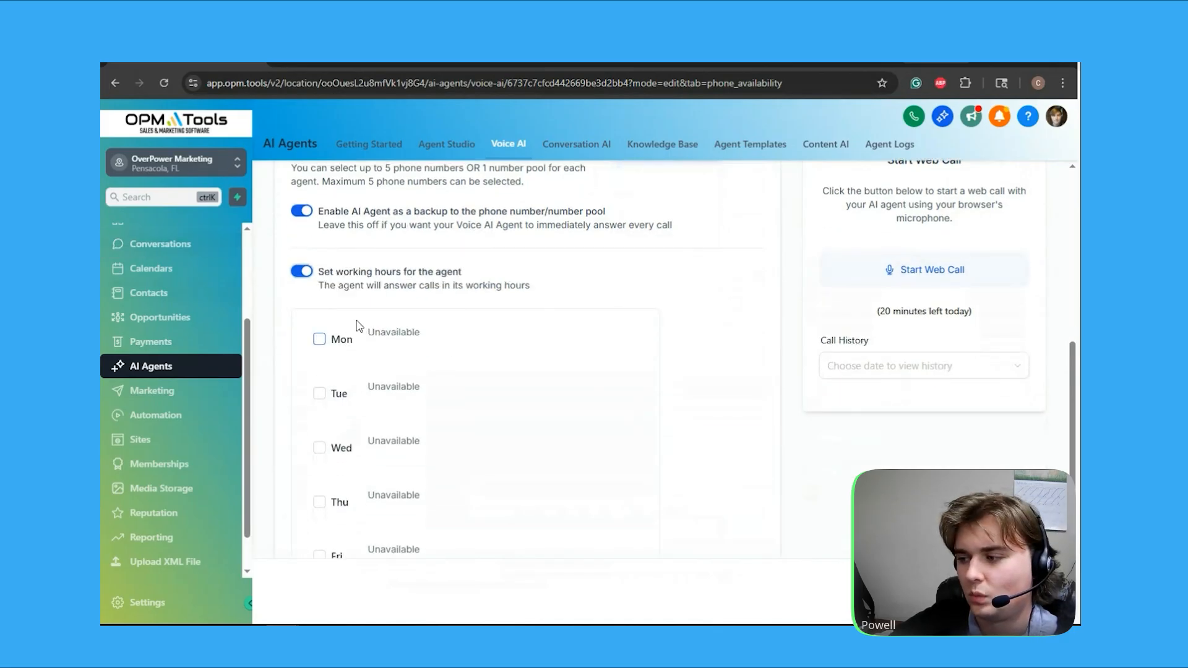
{"action": "left_click", "coordinate": [319, 339]}
{"action": "scroll", "coordinate": [334, 421], "scroll_direction": "down", "scroll_amount": 3}
{"action": "left_click", "coordinate": [334, 416]}
{"action": "left_click", "coordinate": [326, 358]}
Clear Monday, Friday and Saturday from the agent's schedule and disable its working hours
{"action": "scroll", "coordinate": [334, 366], "scroll_direction": "up", "scroll_amount": 2}
{"action": "left_click", "coordinate": [320, 271]}
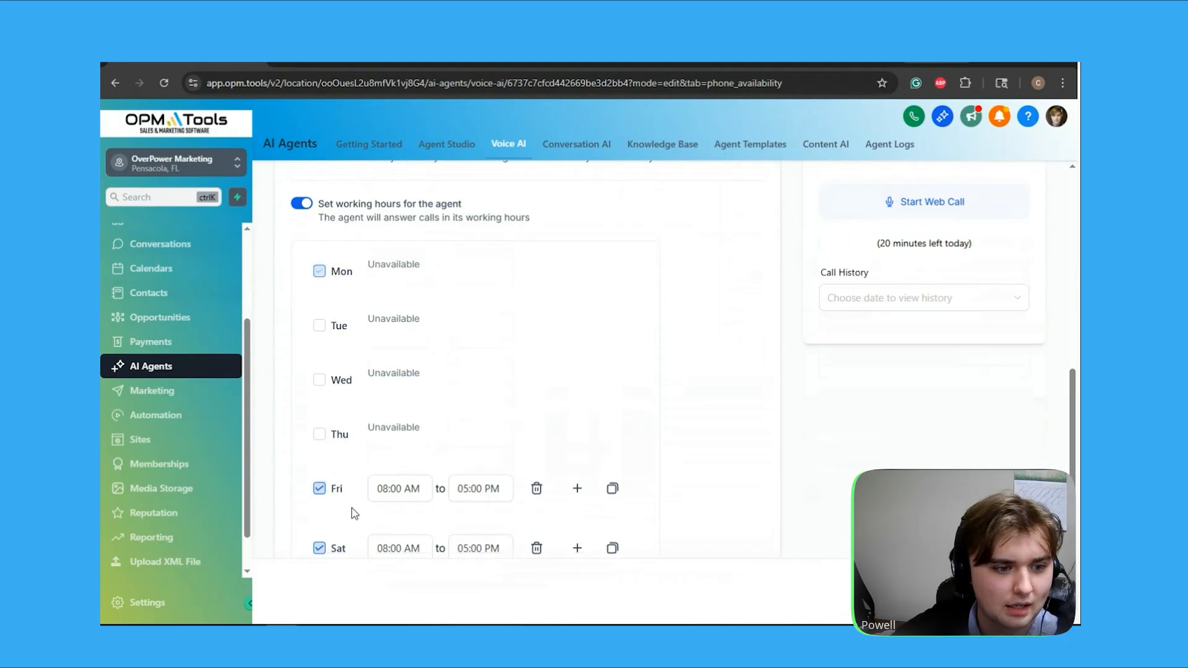
{"action": "left_click", "coordinate": [319, 493]}
{"action": "scroll", "coordinate": [321, 461], "scroll_direction": "down", "scroll_amount": 1}
{"action": "left_click", "coordinate": [319, 475]}
{"action": "scroll", "coordinate": [334, 421], "scroll_direction": "up", "scroll_amount": 3}
{"action": "left_click", "coordinate": [301, 339]}
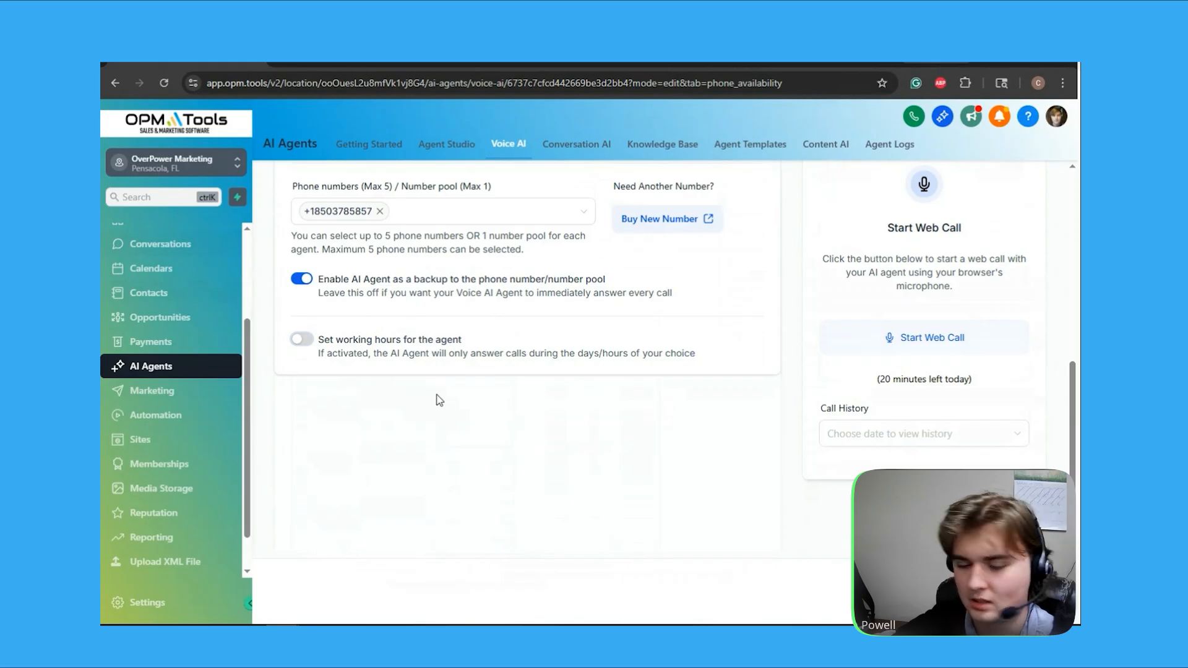
Review the agent's dashboard and logs, covering the inbound metrics, the date range picker and the outbound metrics
{"action": "scroll", "coordinate": [361, 353], "scroll_direction": "up", "scroll_amount": 3}
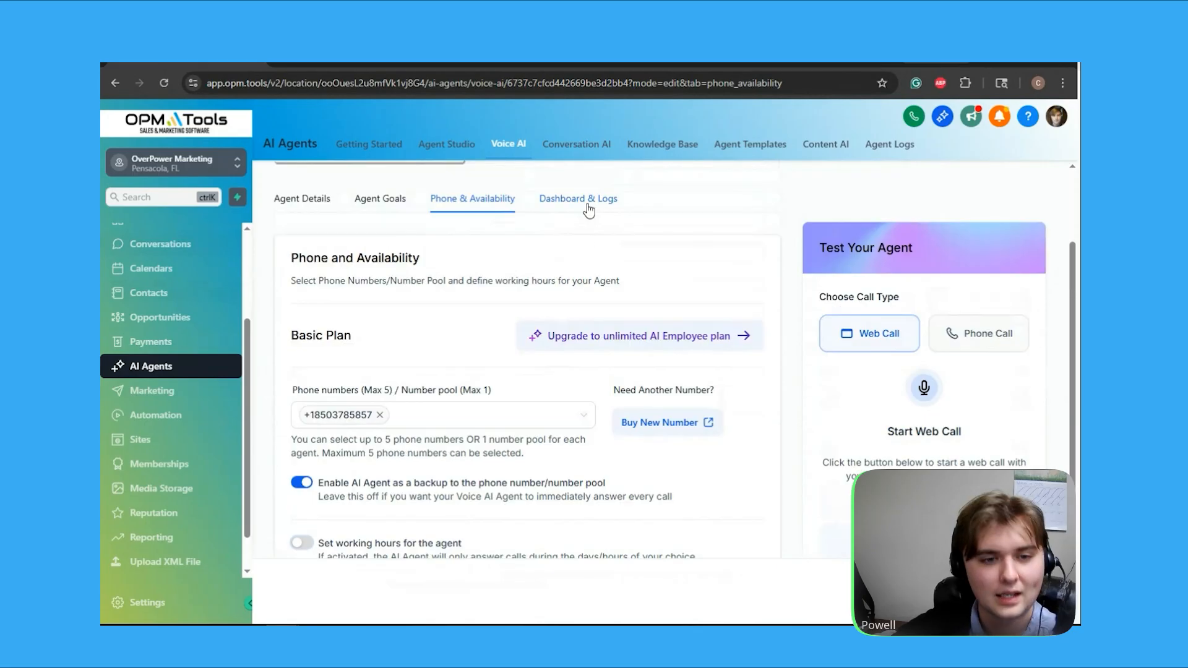
{"action": "left_click", "coordinate": [588, 210]}
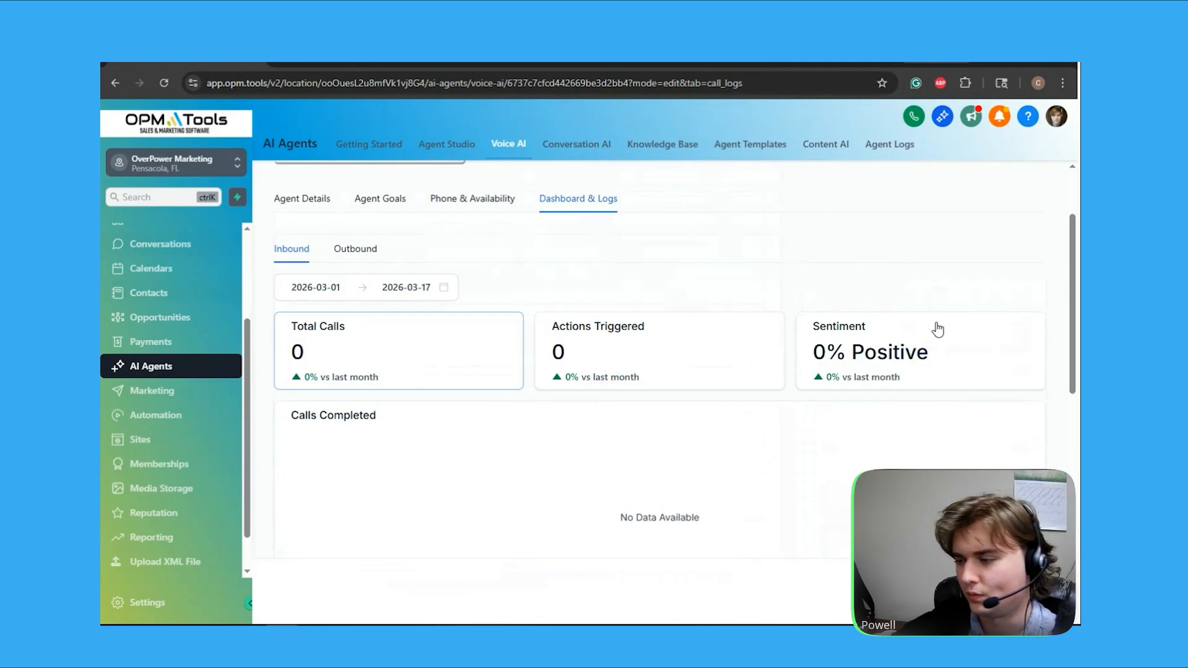
{"action": "left_click", "coordinate": [614, 334]}
{"action": "left_click", "coordinate": [418, 346]}
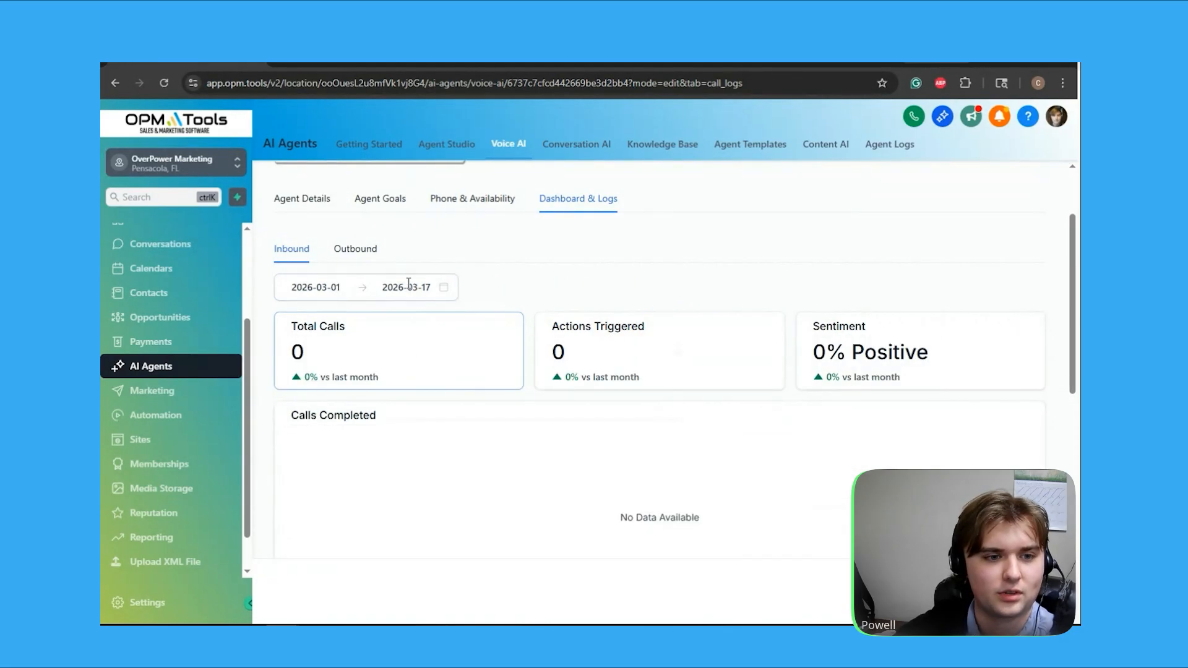
{"action": "left_click", "coordinate": [449, 285]}
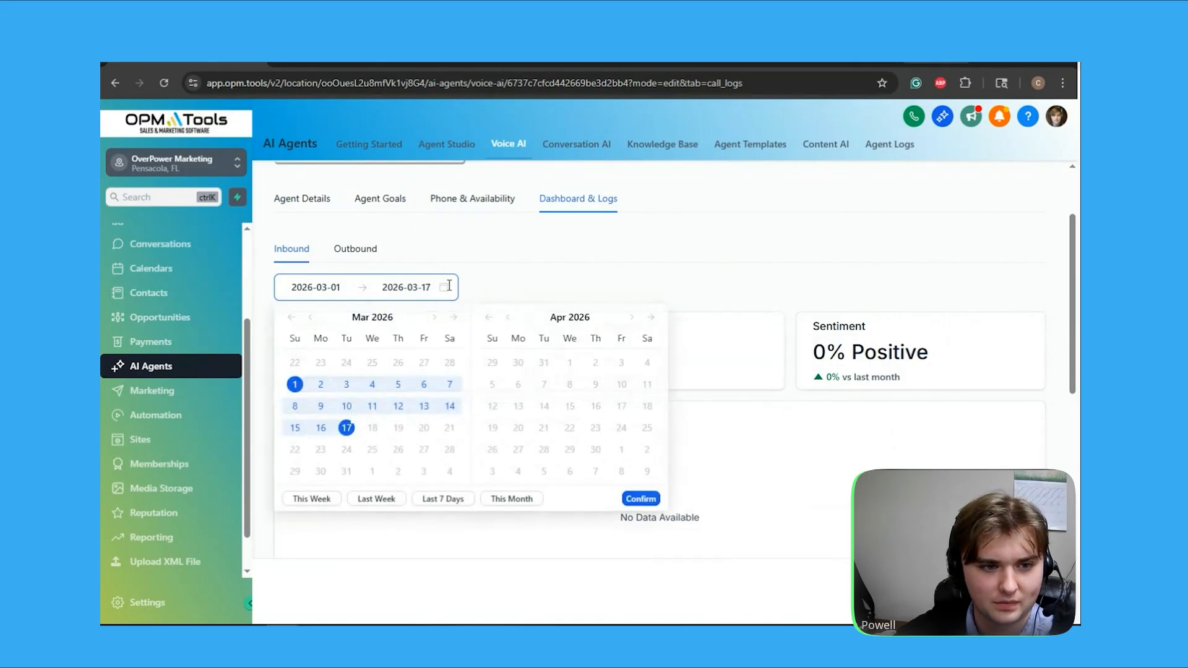
{"action": "left_click", "coordinate": [424, 249]}
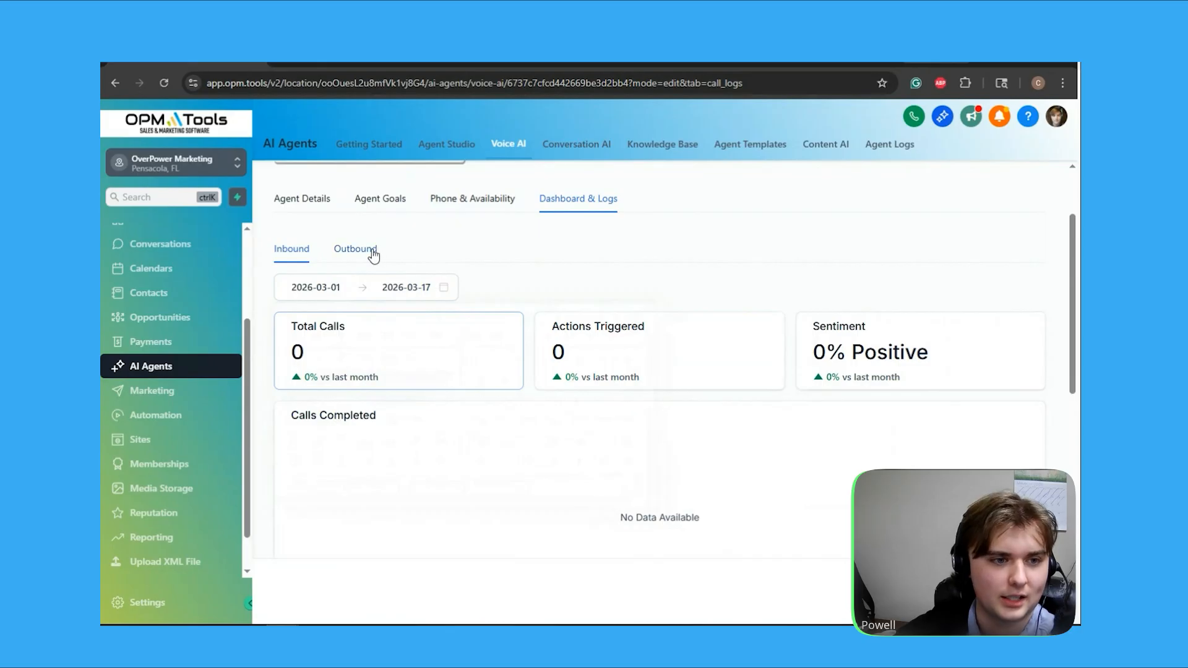
{"action": "left_click", "coordinate": [374, 253]}
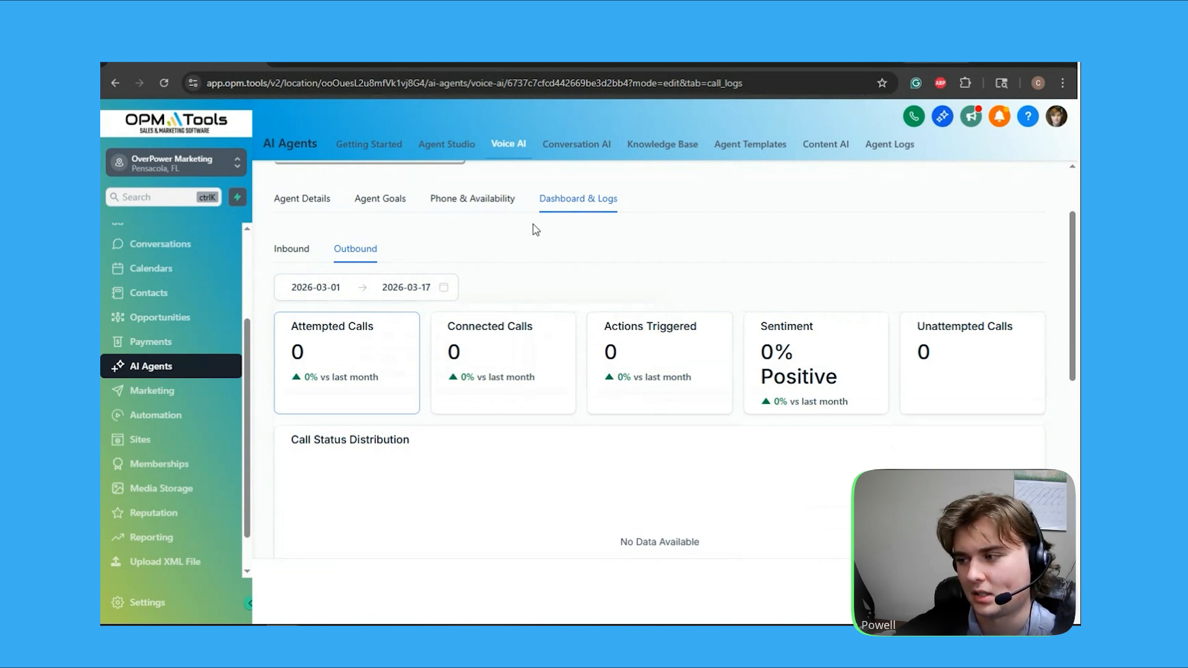
Return to the agent's phone and availability settings and examine the Test Your Agent call options
{"action": "left_click", "coordinate": [472, 199]}
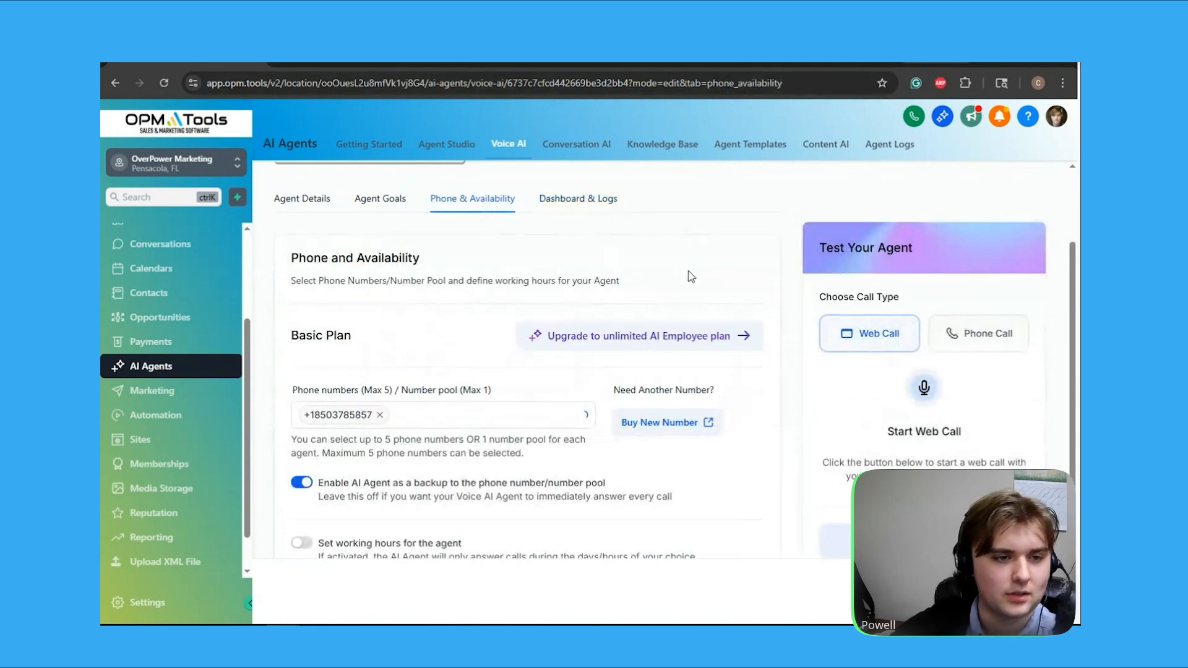
{"action": "scroll", "coordinate": [806, 204], "scroll_direction": "up", "scroll_amount": 2}
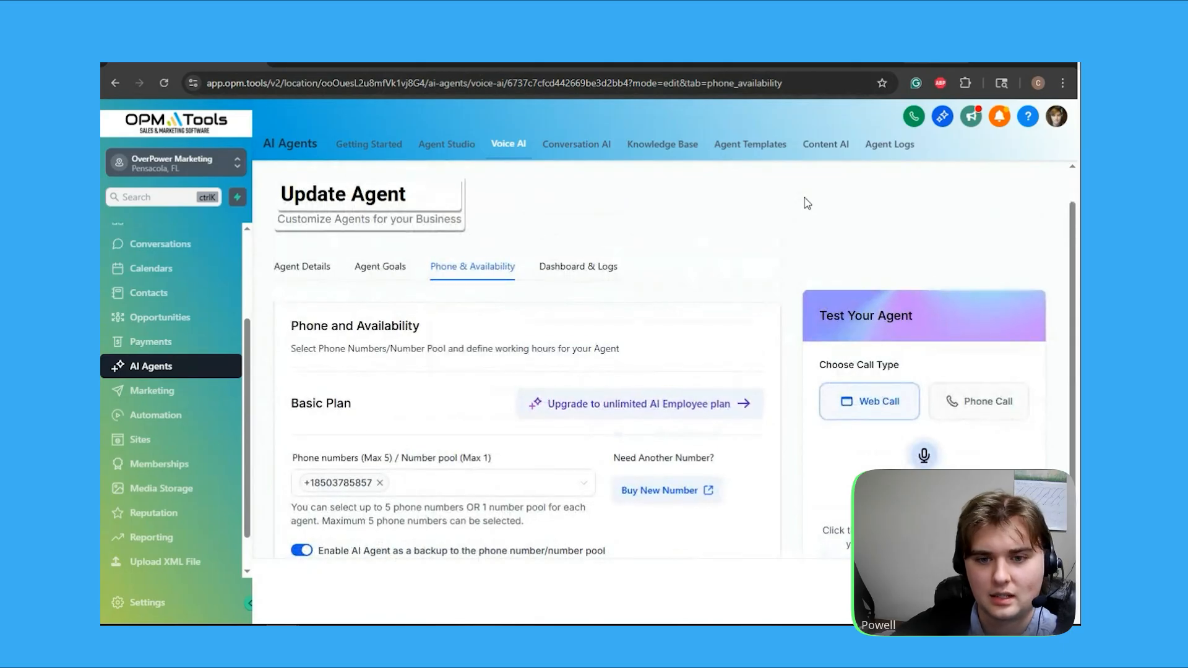
{"action": "scroll", "coordinate": [807, 203], "scroll_direction": "down", "scroll_amount": 1}
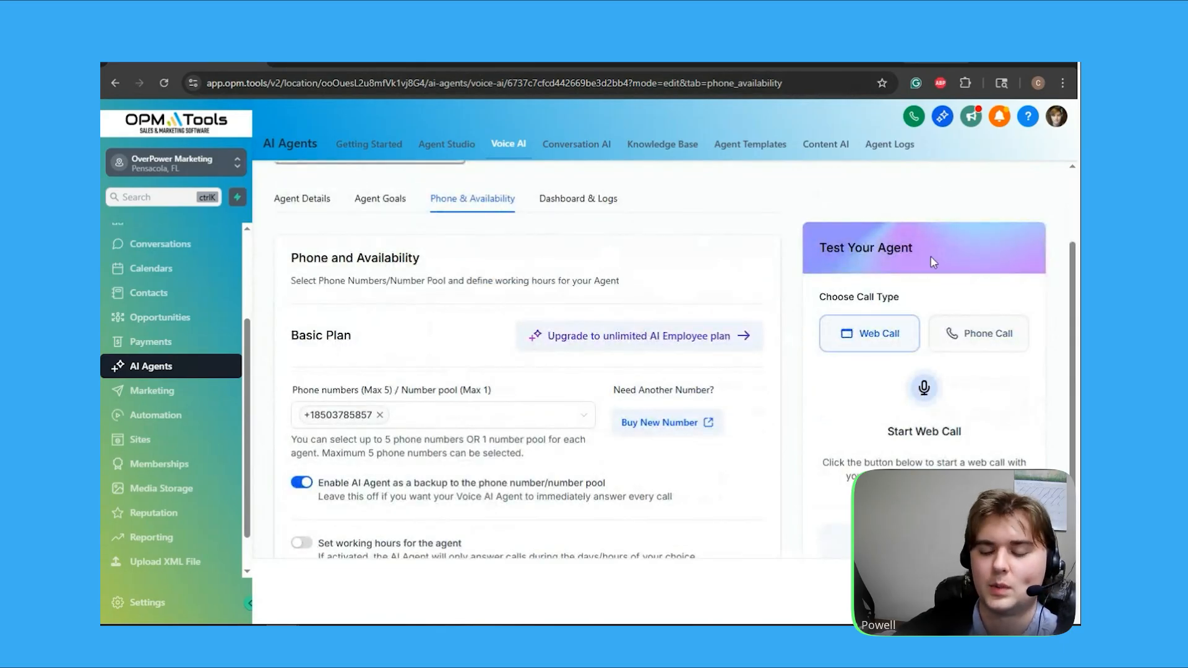
{"action": "scroll", "coordinate": [927, 262], "scroll_direction": "down", "scroll_amount": 1}
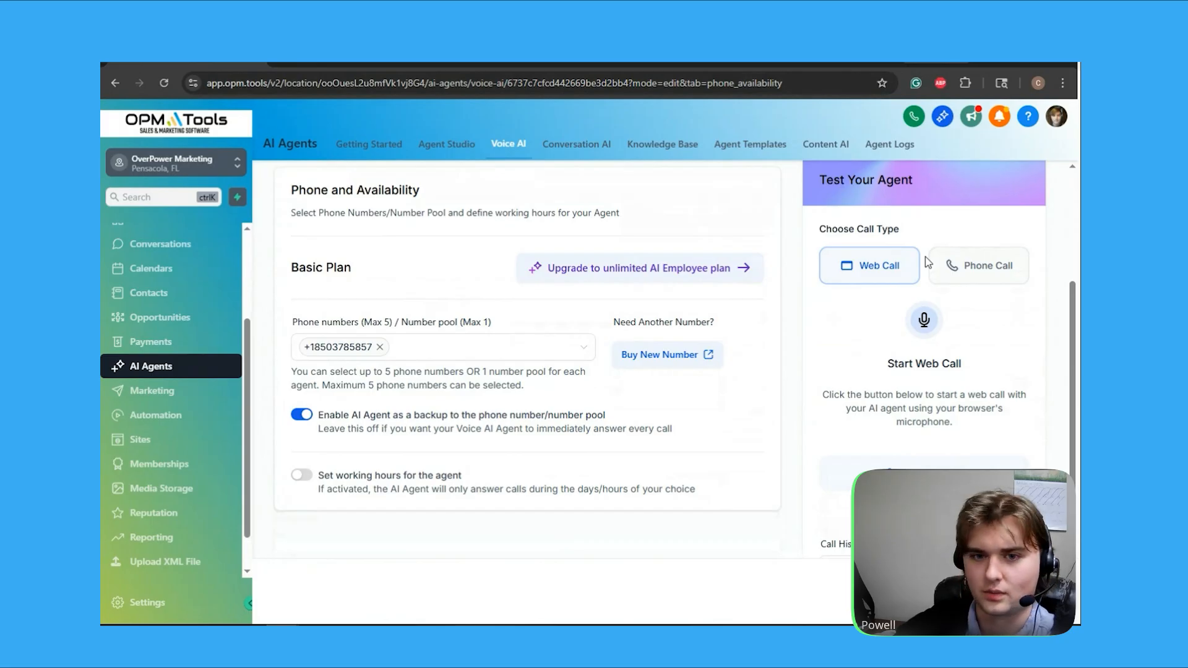
{"action": "scroll", "coordinate": [927, 262], "scroll_direction": "down", "scroll_amount": 2}
{"action": "scroll", "coordinate": [690, 440], "scroll_direction": "up", "scroll_amount": 5}
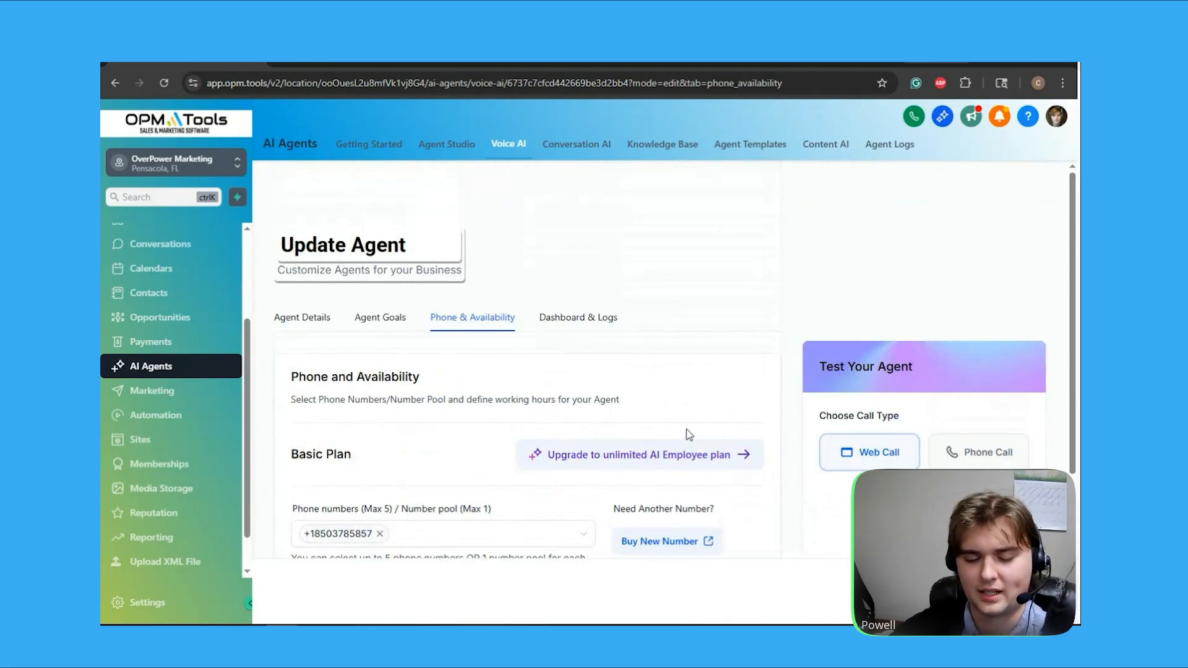
Open the Submit Request page and review the support request form from the request type through the priority
{"action": "scroll", "coordinate": [168, 371], "scroll_direction": "up", "scroll_amount": 3}
{"action": "left_click", "coordinate": [167, 237]}
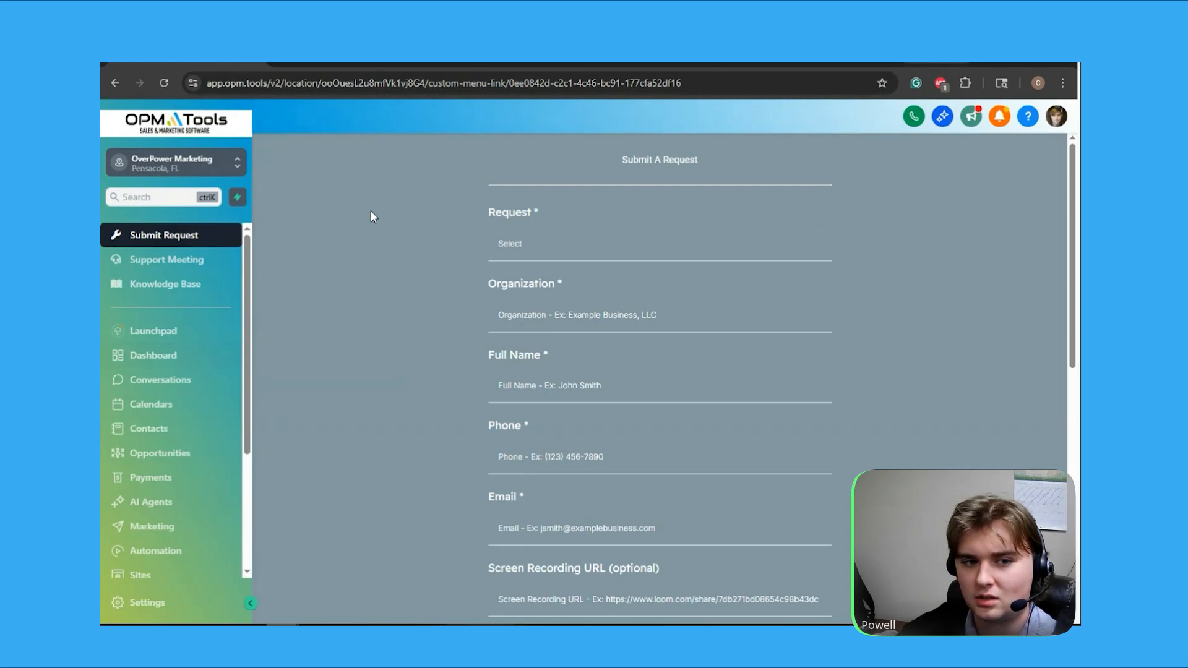
{"action": "scroll", "coordinate": [516, 240], "scroll_direction": "down", "scroll_amount": 7}
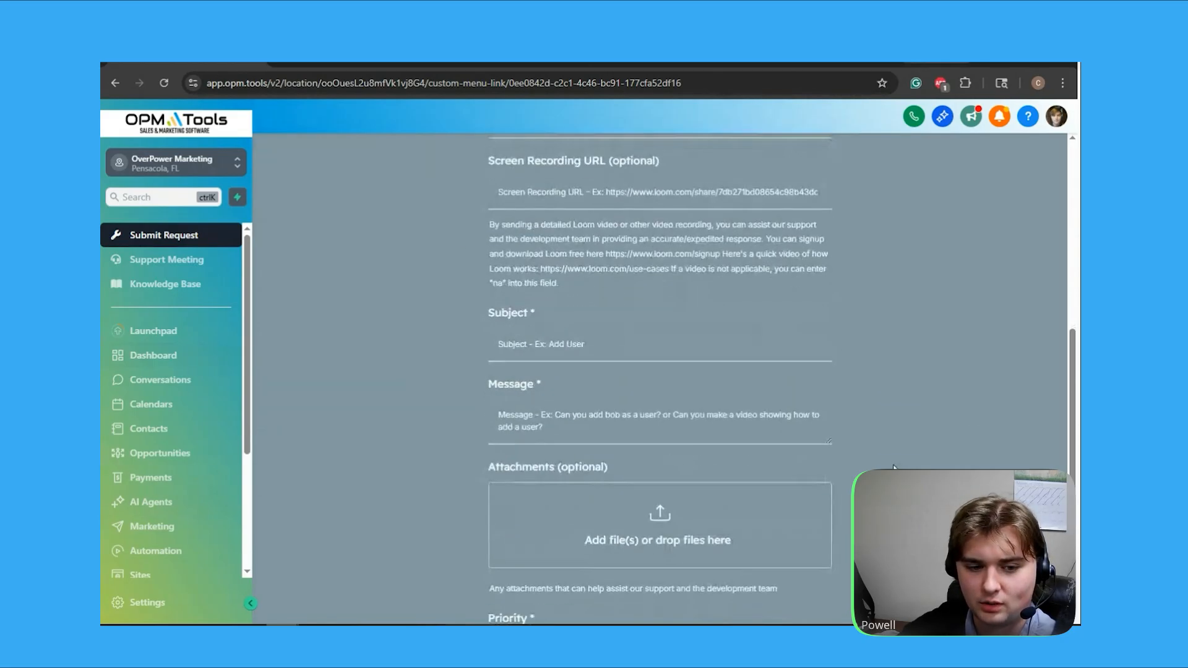
{"action": "scroll", "coordinate": [897, 455], "scroll_direction": "down", "scroll_amount": 1}
{"action": "scroll", "coordinate": [948, 409], "scroll_direction": "up", "scroll_amount": 6}
{"action": "scroll", "coordinate": [921, 198], "scroll_direction": "up", "scroll_amount": 1}
{"action": "scroll", "coordinate": [600, 298], "scroll_direction": "down", "scroll_amount": 10}
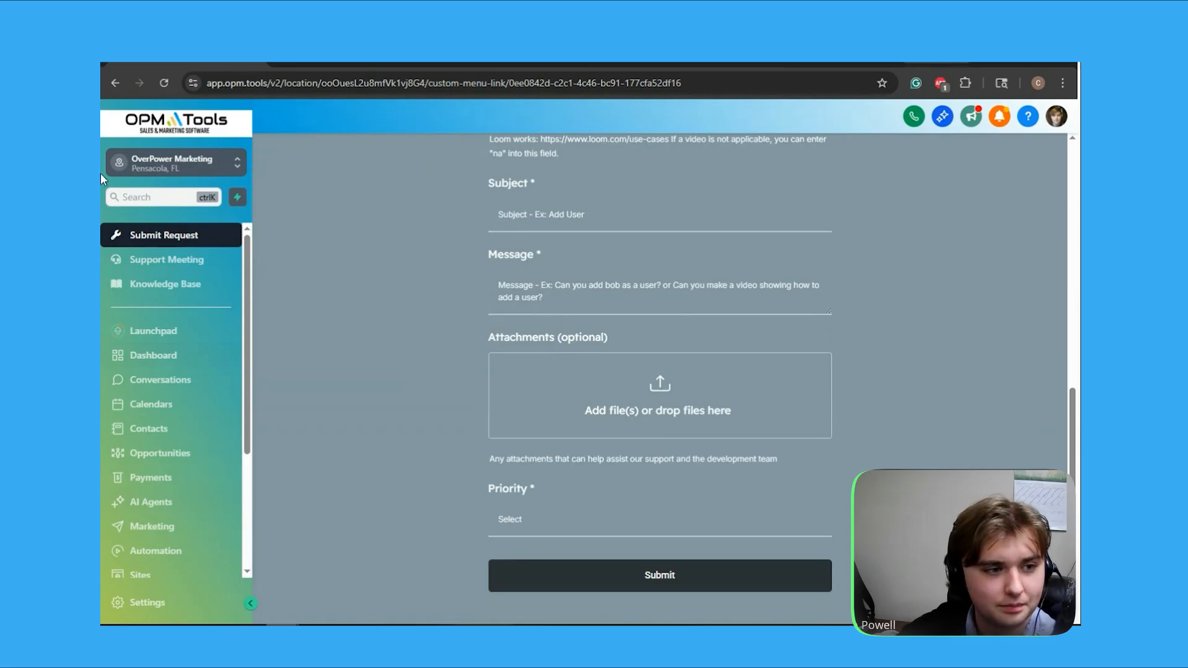
View the Support Meeting scheduling page, and open the support Knowledge Base
{"action": "left_click", "coordinate": [139, 259]}
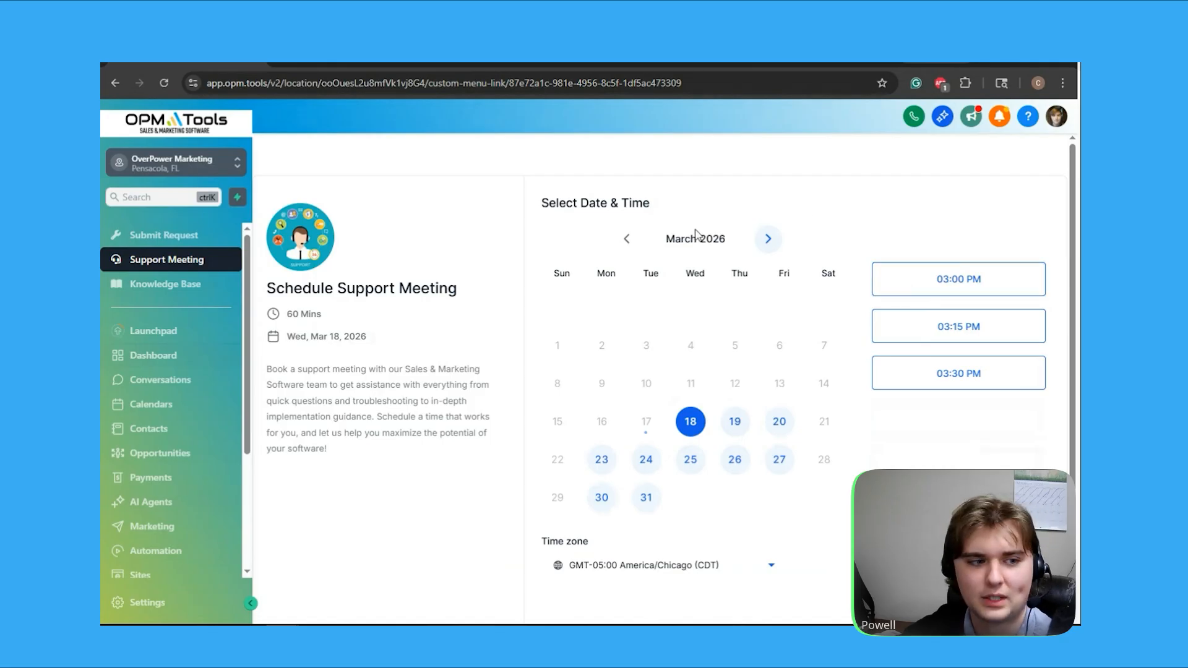
{"action": "left_click", "coordinate": [197, 291]}
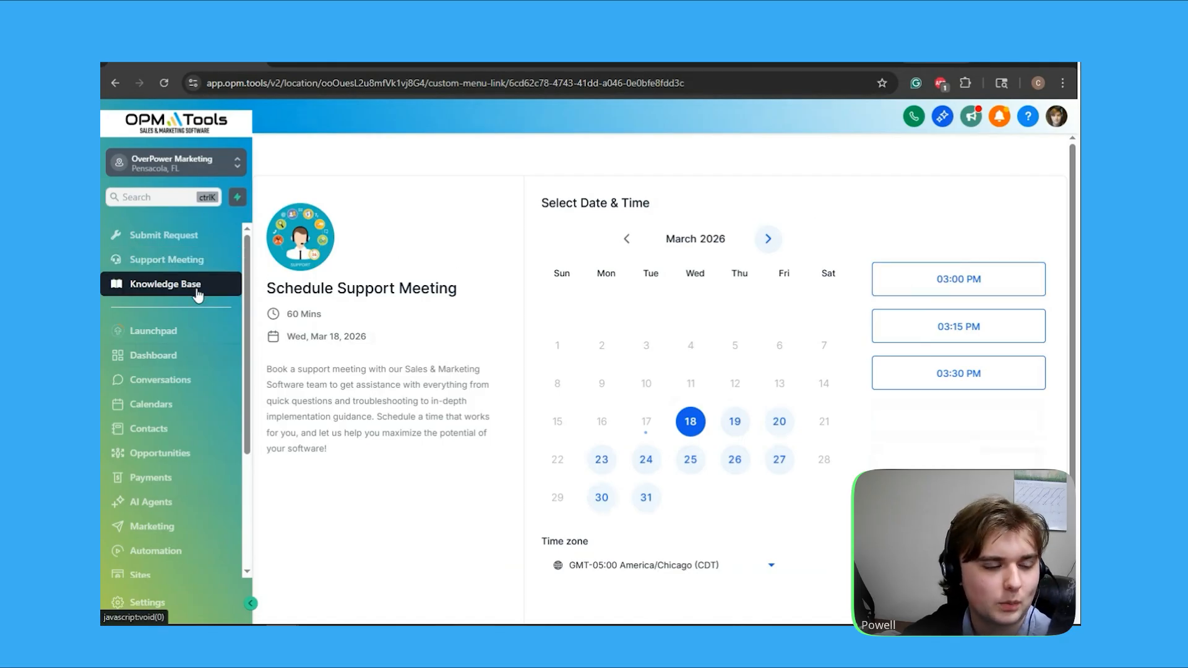